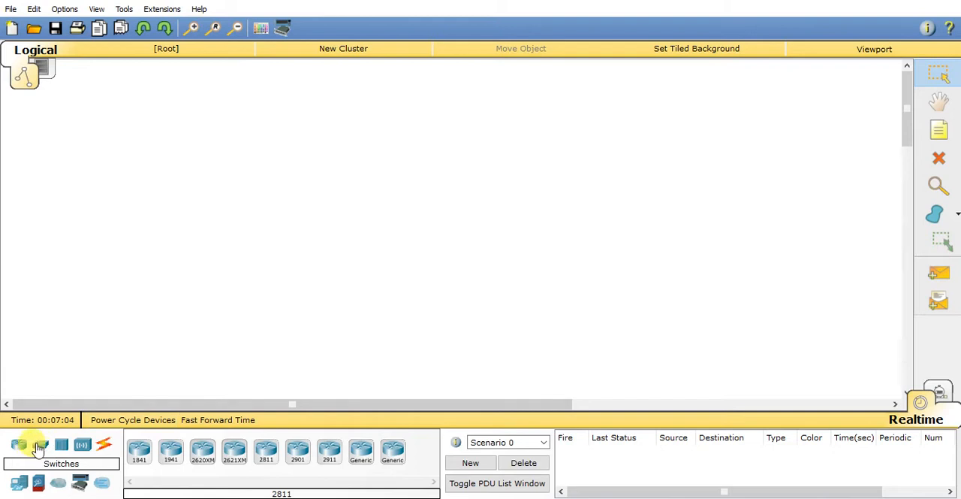
Step: Place a 2950-24 switch in the workspace and two generic PCs side by side below it
drag(47, 449, 239, 227)
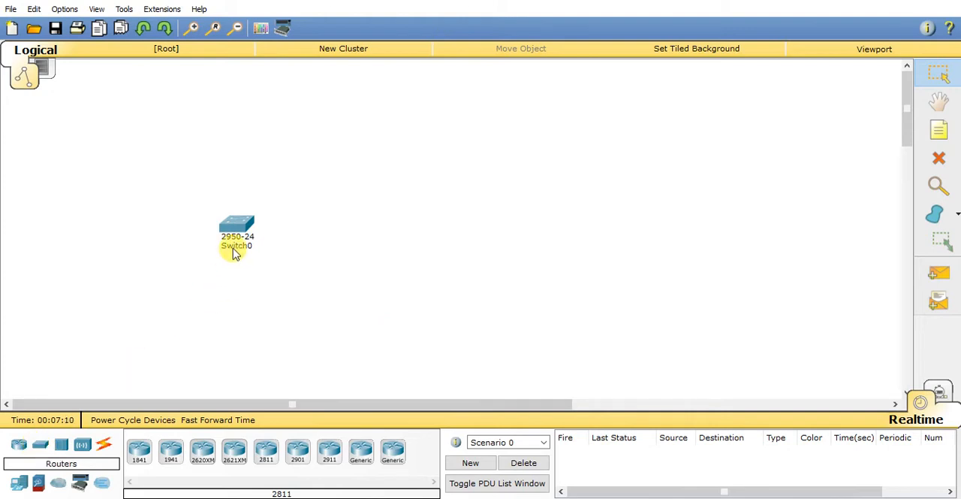
mouse_move(245, 246)
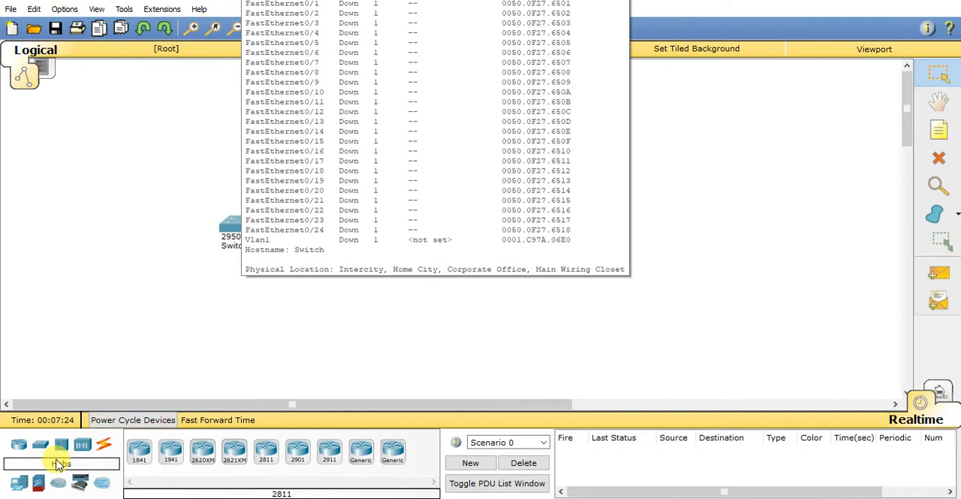
click(18, 483)
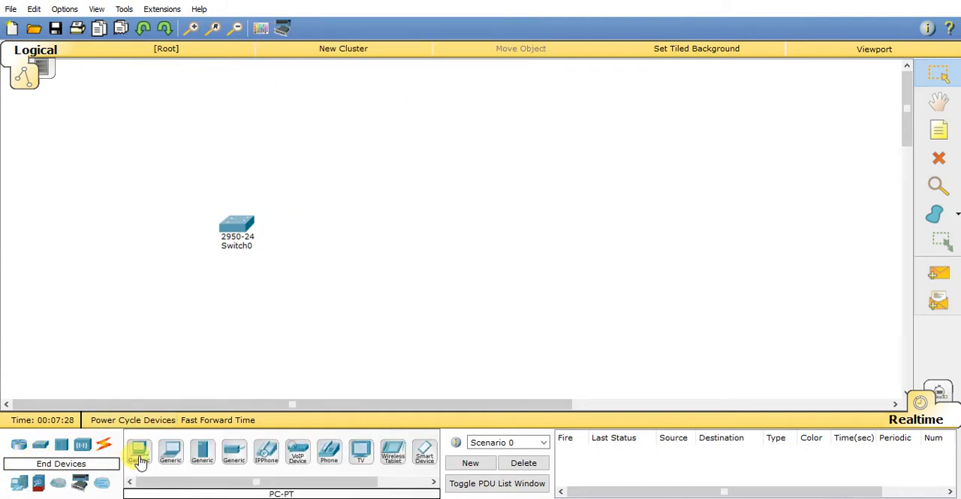
drag(137, 452, 174, 304)
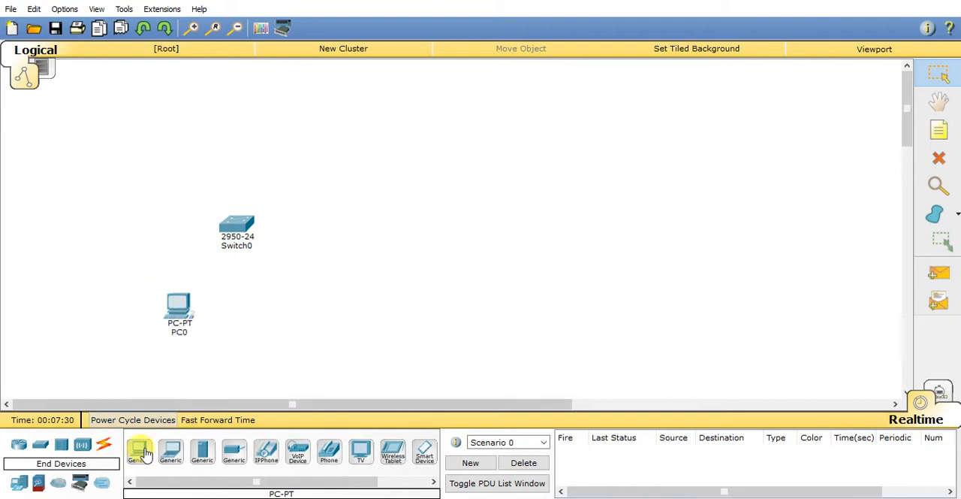
drag(137, 452, 295, 320)
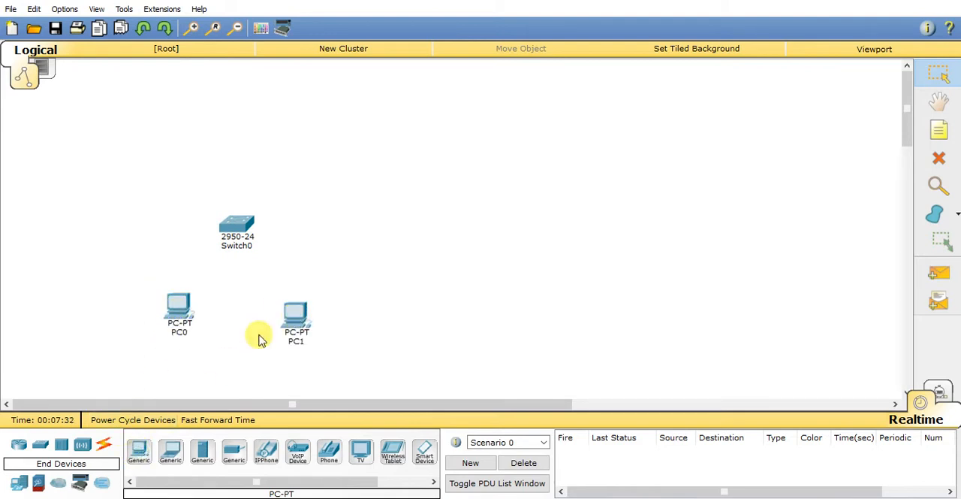
Step: Connect PC0 and PC1 to the switch with automatically chosen cables, then spread the two PCs slightly apart
click(105, 447)
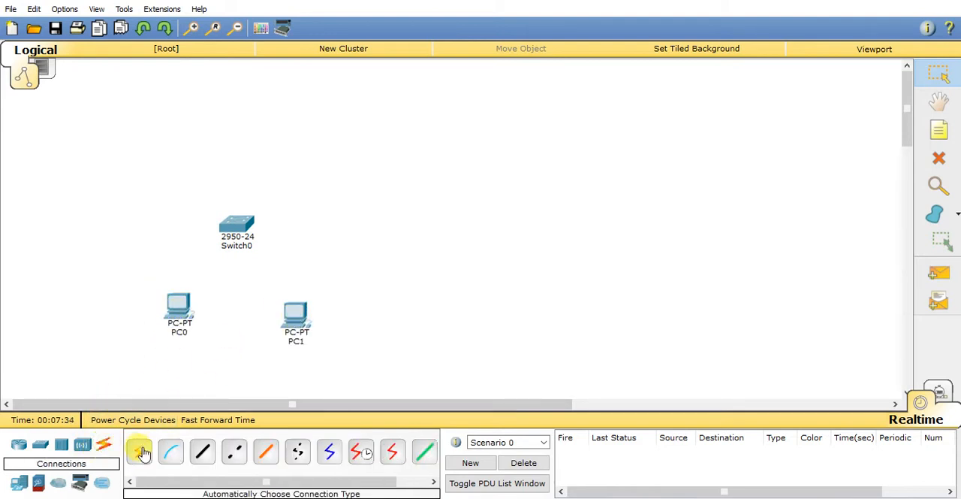
click(136, 451)
click(178, 309)
click(227, 229)
click(137, 453)
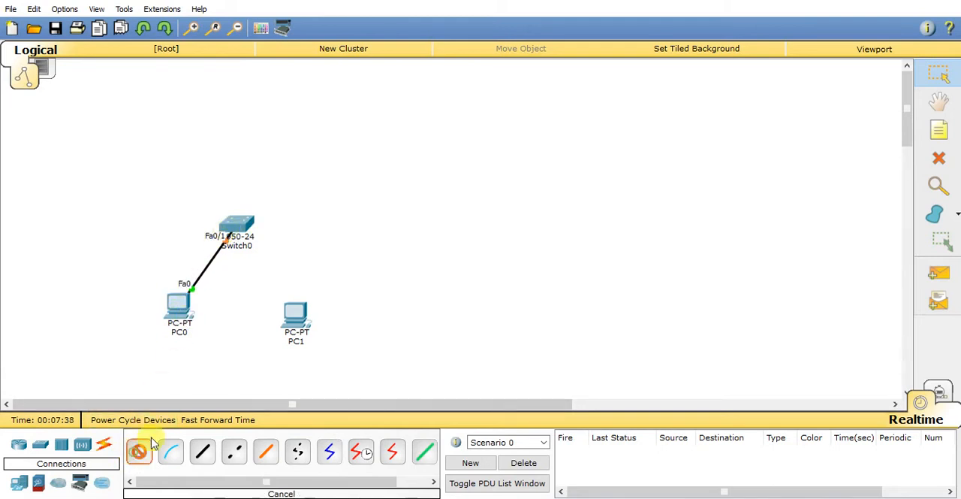
click(297, 319)
click(251, 224)
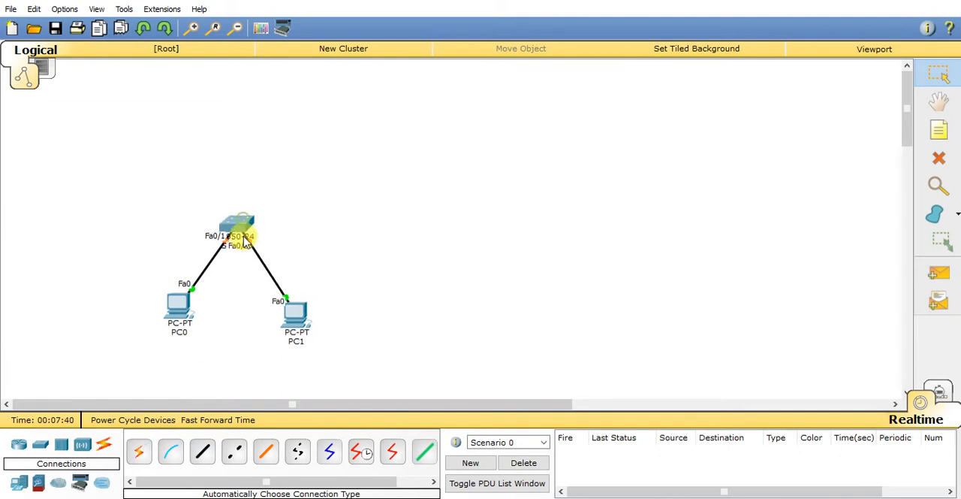
drag(176, 307, 149, 323)
drag(296, 326, 306, 338)
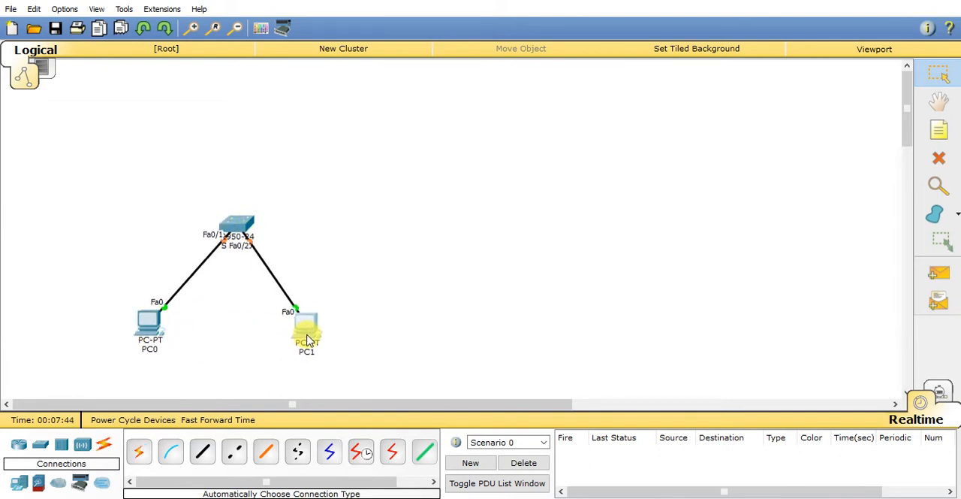
Step: Open the switch's command line and enter global configuration mode with en and conf t
click(238, 227)
drag(386, 77, 506, 47)
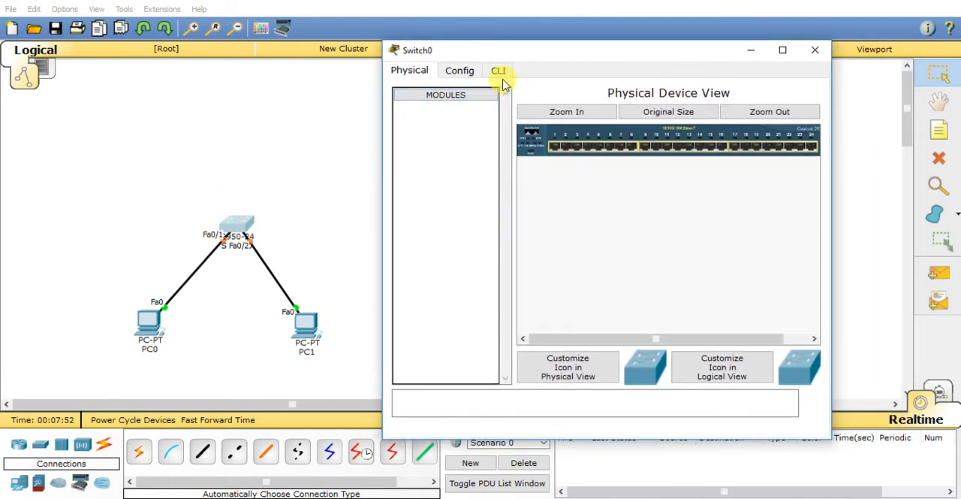
click(497, 71)
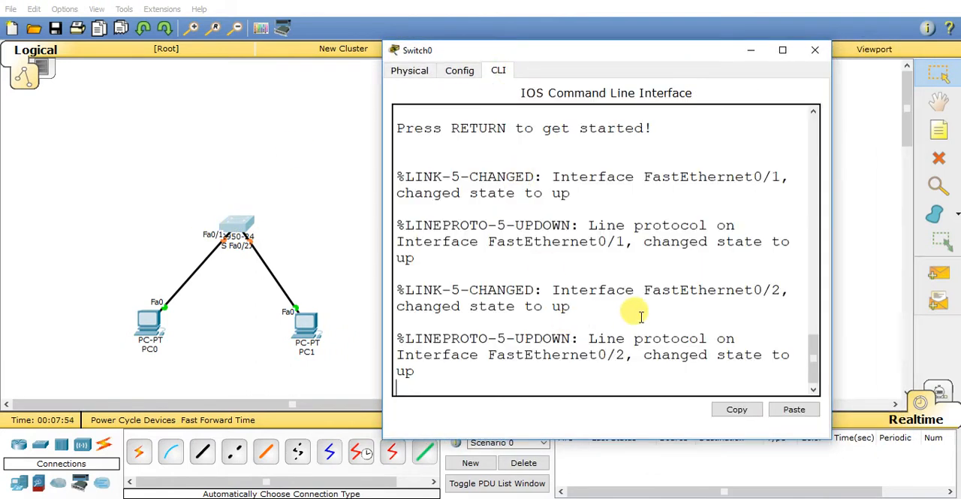
key(Return)
key(Return)
text(en)
key(Return)
text(conf t)
key(Return)
key(Return)
key(Return)
key(Return)
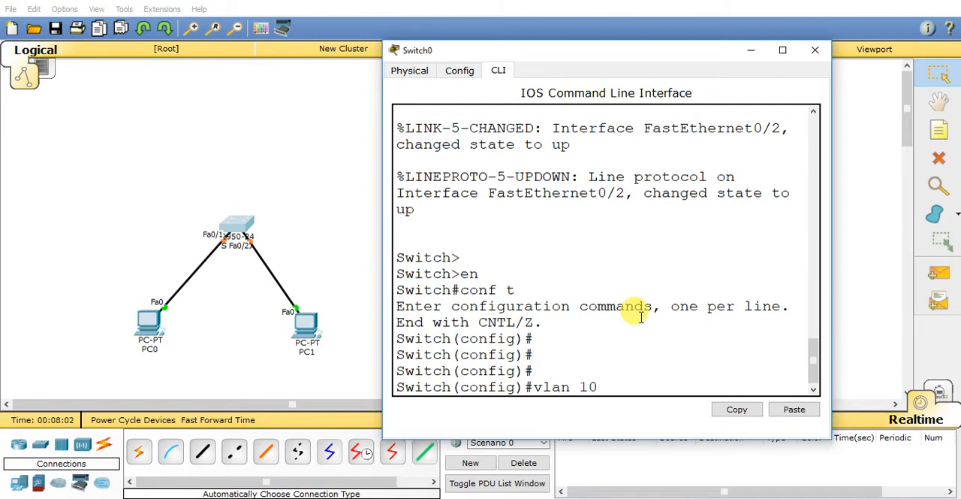
Step: Create VLAN 10 on the switch, name it Sales, and exit VLAN configuration
key(Return)
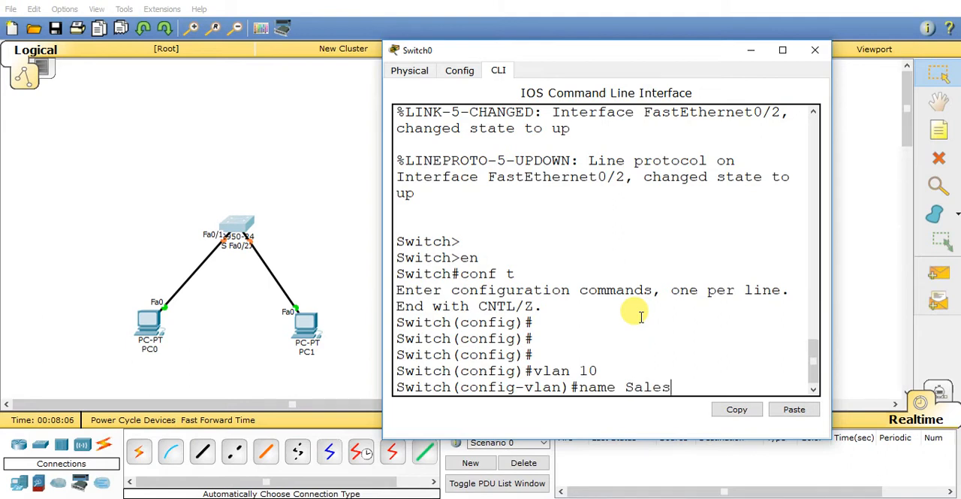
key(Return)
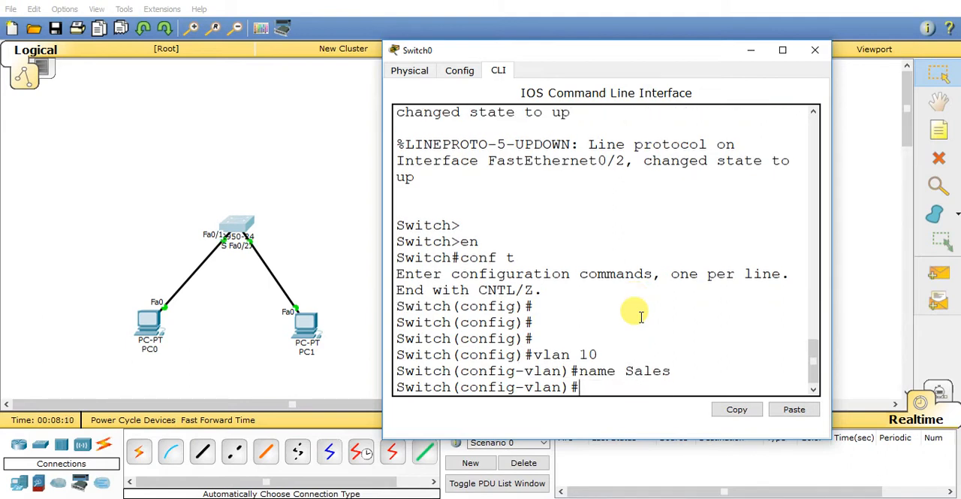
key(Return)
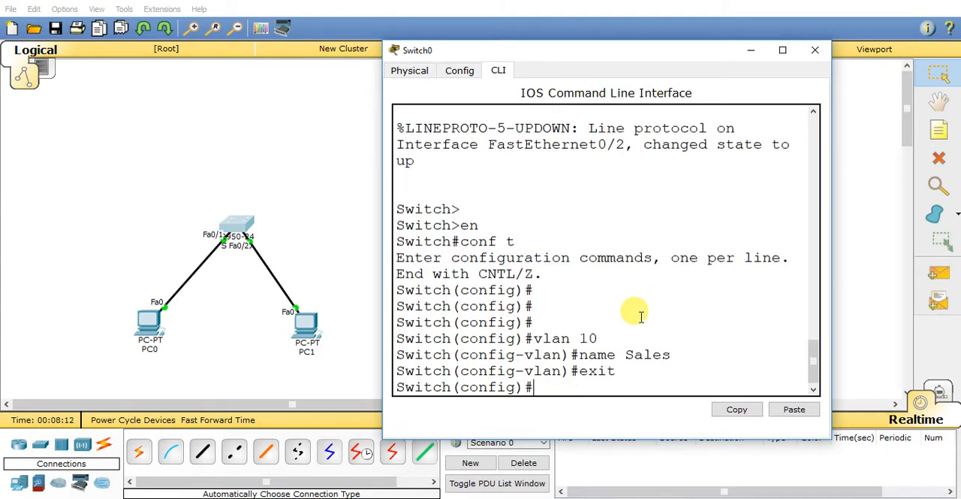
key(Return)
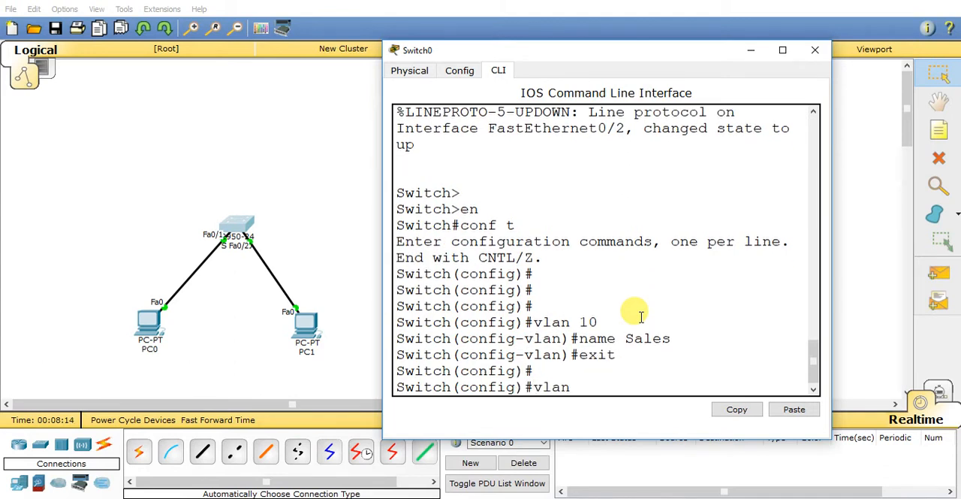
Step: Create VLAN 20 on the switch, name it Marketing, and exit VLAN configuration
text(vlan 20)
key(Return)
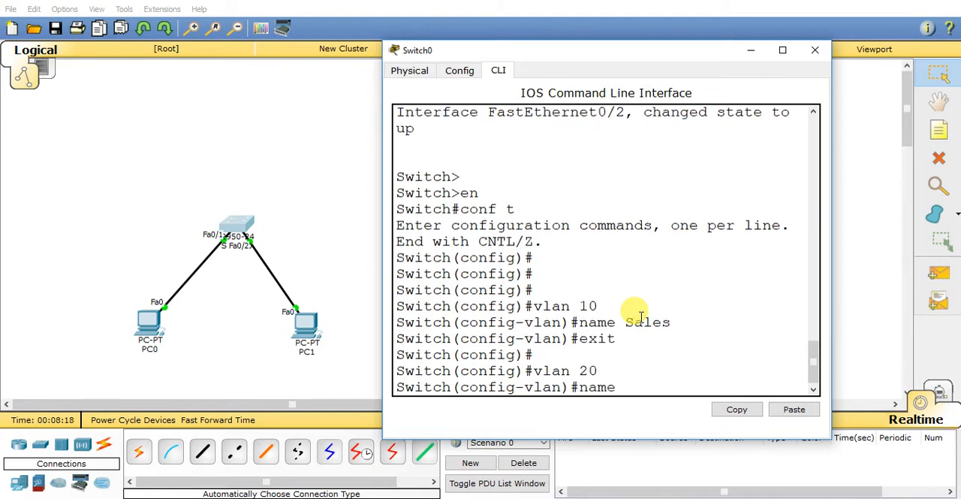
text(name Marketing)
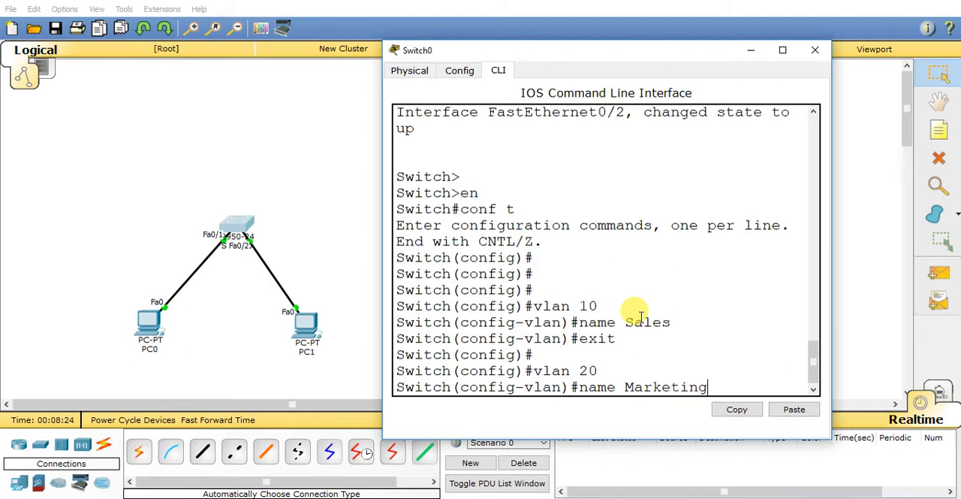
key(Return)
key(Return)
key(Return)
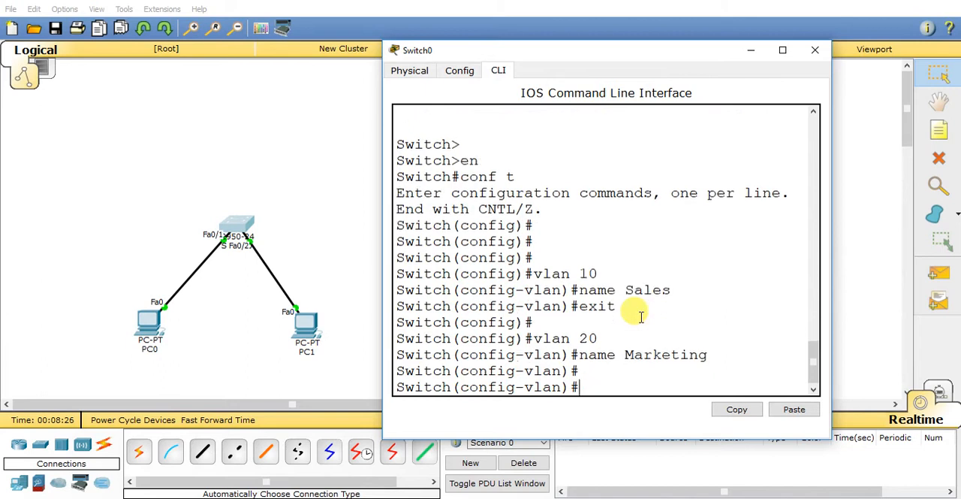
text(exit)
Step: Exit configuration mode, display the VLAN summary with sh vlan br, and maximize the switch window
key(Return)
key(Return)
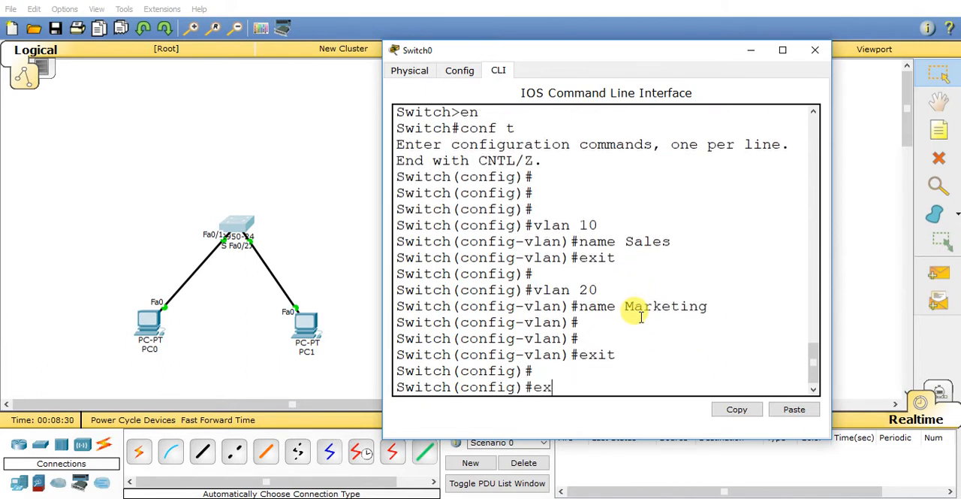
text(exit)
key(Return)
key(Return)
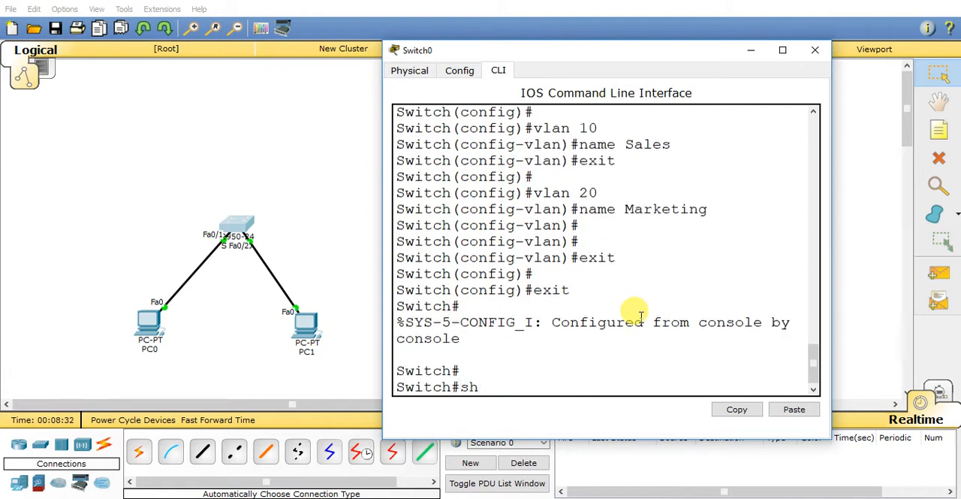
text(sh vlan br)
key(Return)
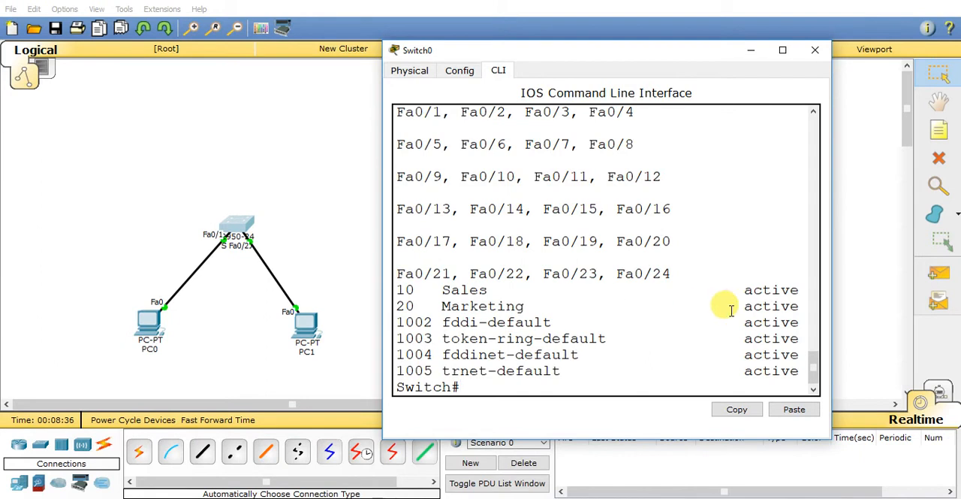
double_click(606, 50)
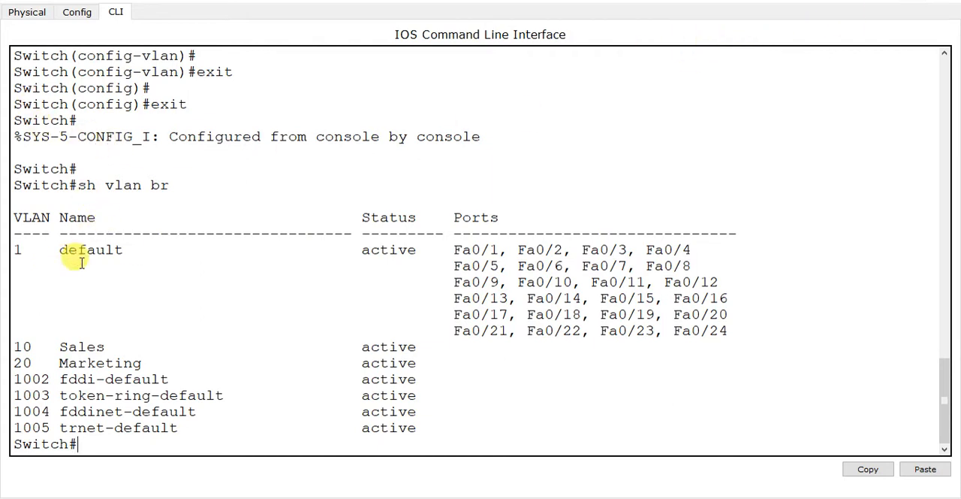
Step: Highlight the default, Sales and Marketing VLAN rows one after another to examine their port assignments
drag(13, 250, 750, 334)
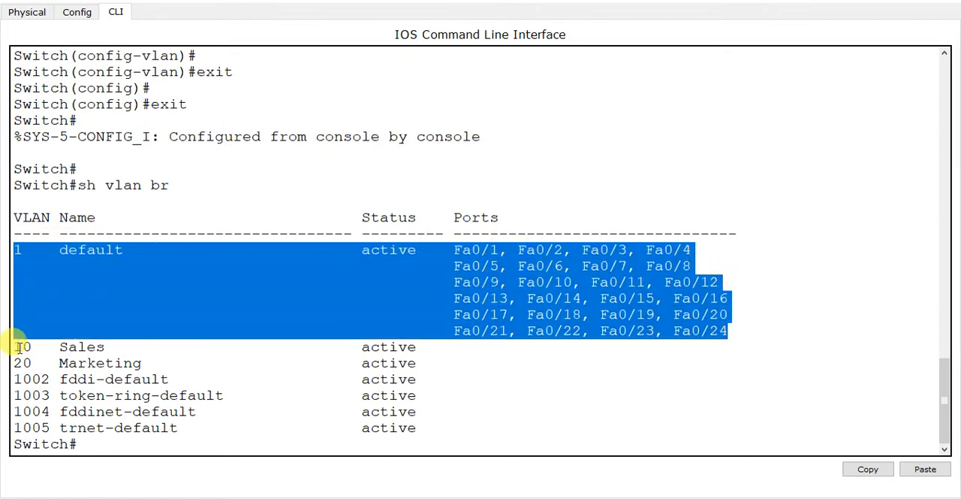
drag(15, 347, 450, 351)
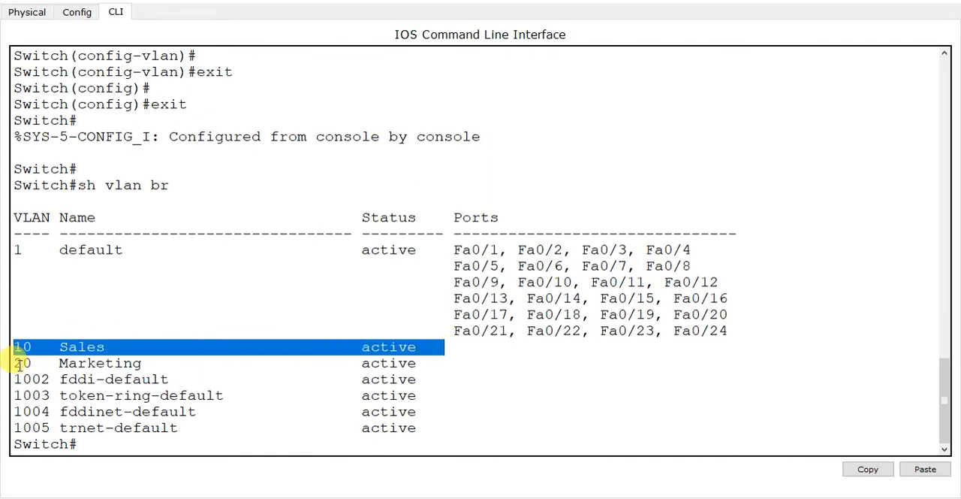
drag(15, 363, 435, 362)
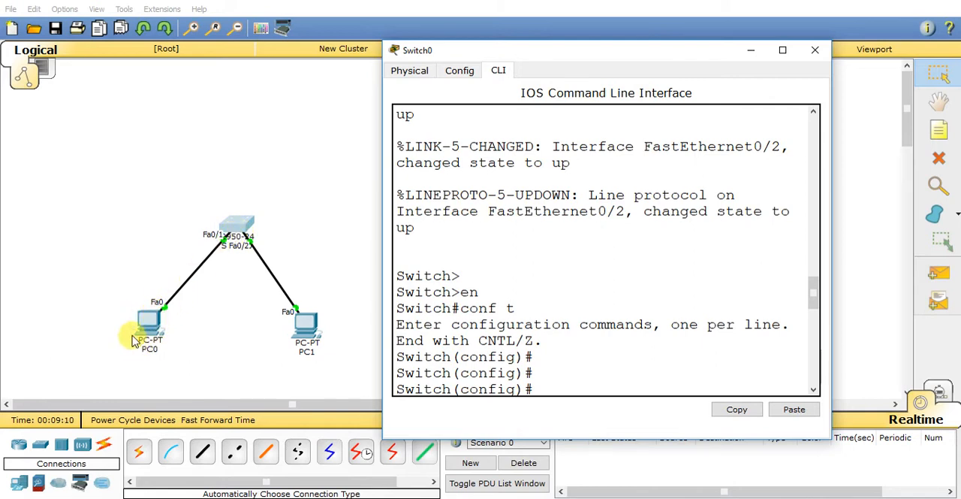
Step: Return to the topology and move PC0 and PC1 farther apart below the switch
mouse_move(154, 321)
mouse_down()
mouse_move(61, 323)
mouse_move(156, 319)
mouse_up()
mouse_move(305, 317)
mouse_down()
mouse_move(434, 306)
mouse_move(314, 331)
mouse_up()
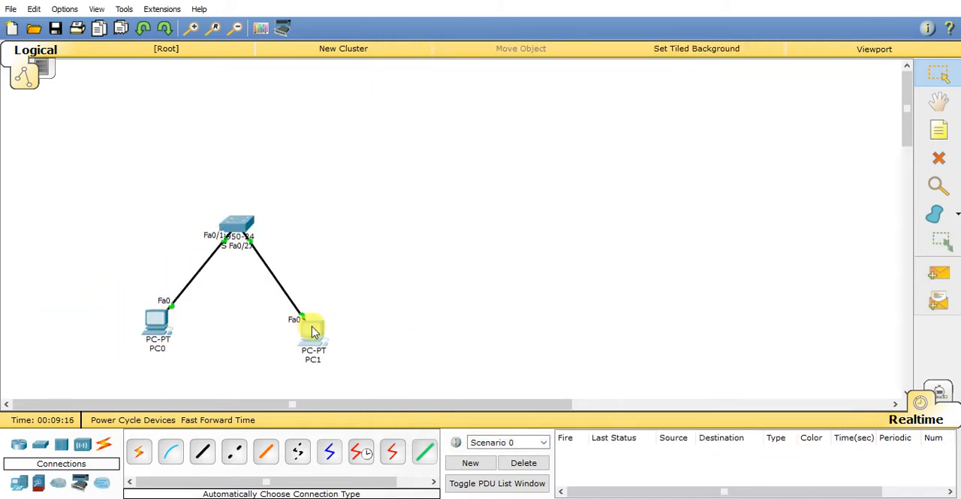
drag(141, 324, 120, 342)
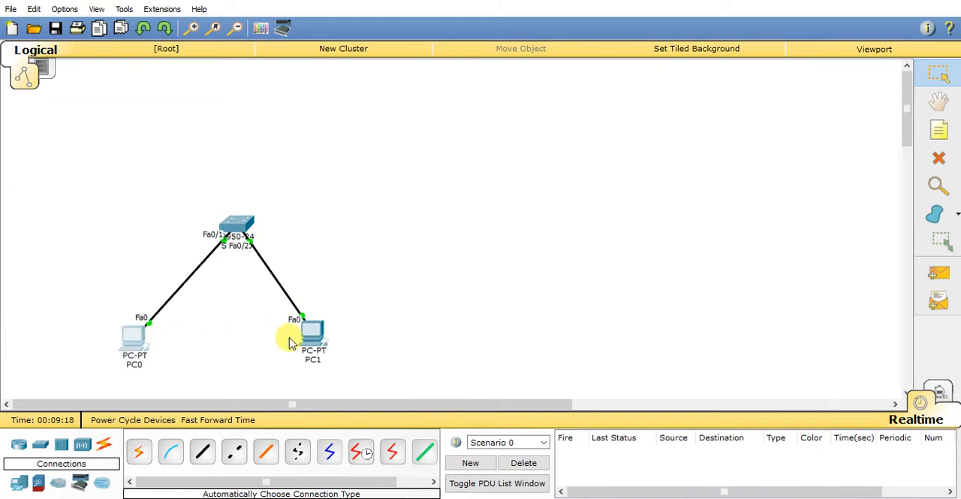
drag(322, 339, 346, 344)
Step: Add a two-line note reading "VLAN 10" and "Sales" above PC0, beside its cable
click(939, 132)
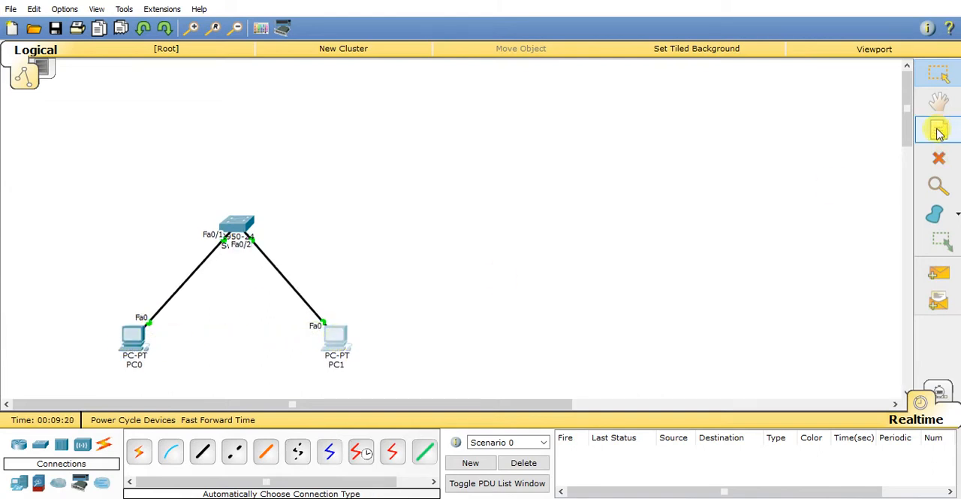
click(114, 260)
text(VLAN)
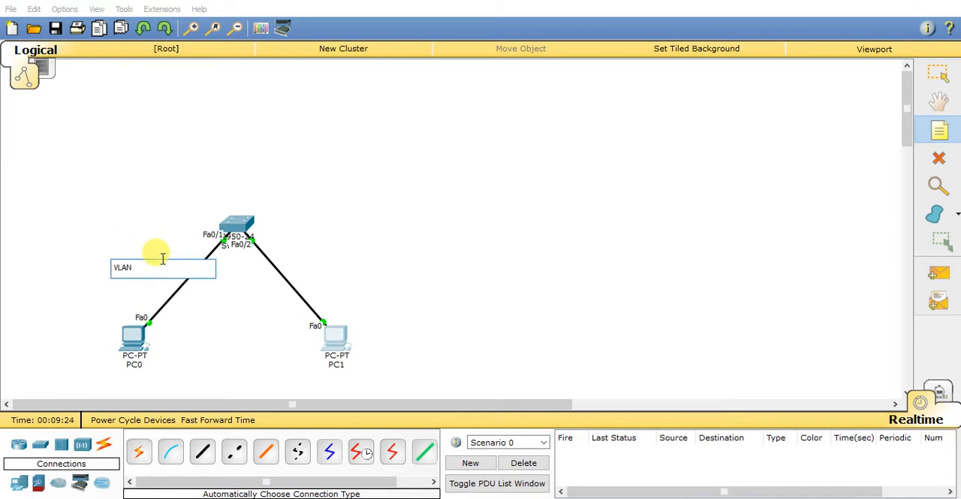
text( 10)
key(Return)
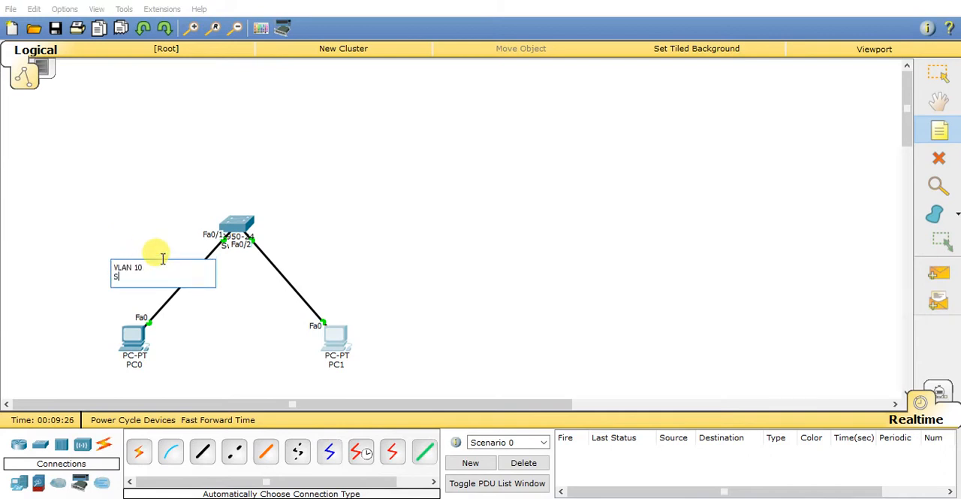
Step: Add a two-line note reading "VLAN 20" and "Marketing" above PC1, beside its cable
click(333, 267)
text(VLAN)
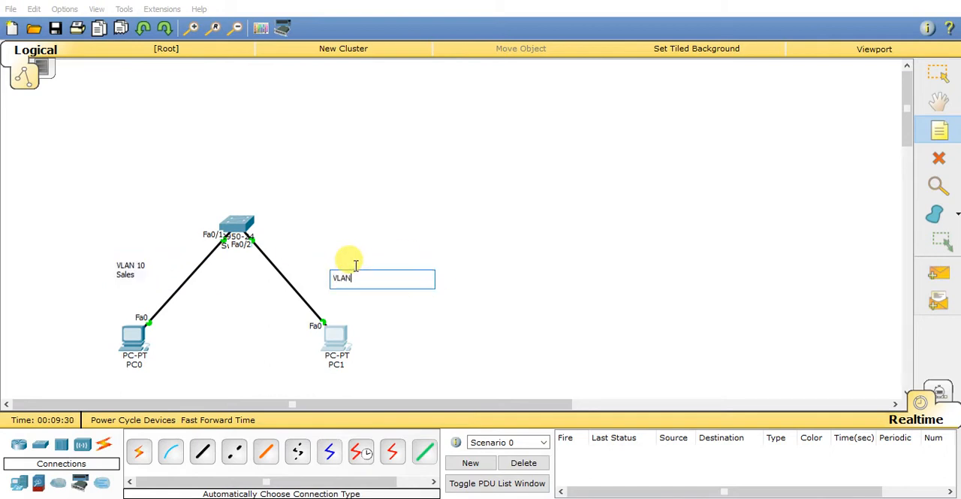
text( 20)
key(Return)
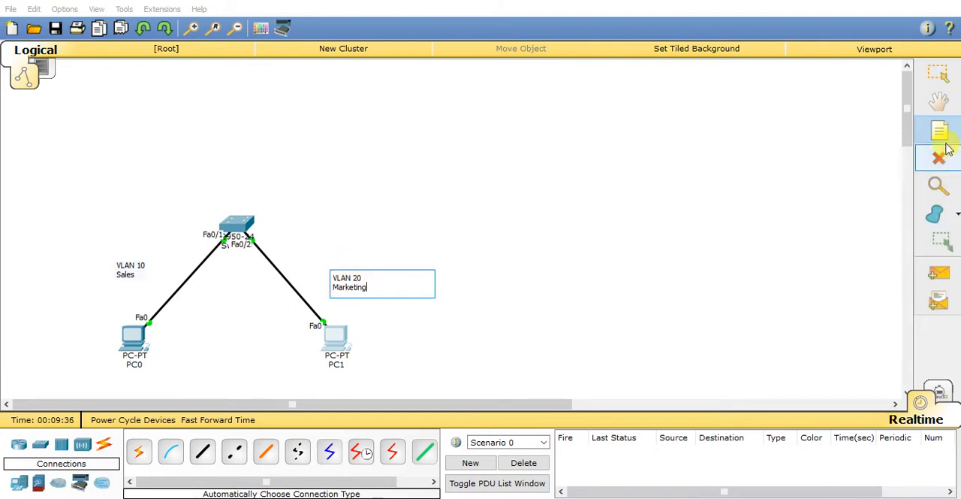
Step: Move the VLAN 20 Marketing and VLAN 10 Sales notes closer to their PCs' cables
click(938, 73)
drag(348, 280, 317, 271)
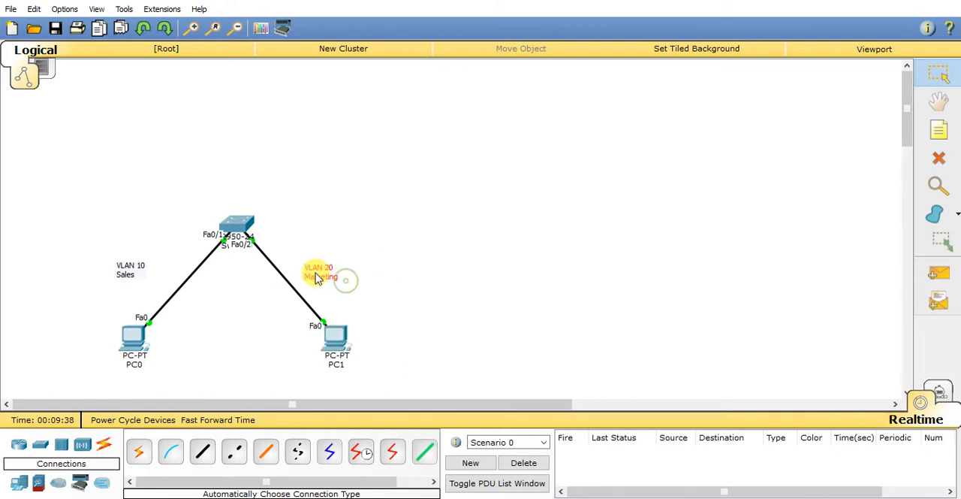
drag(124, 272, 155, 273)
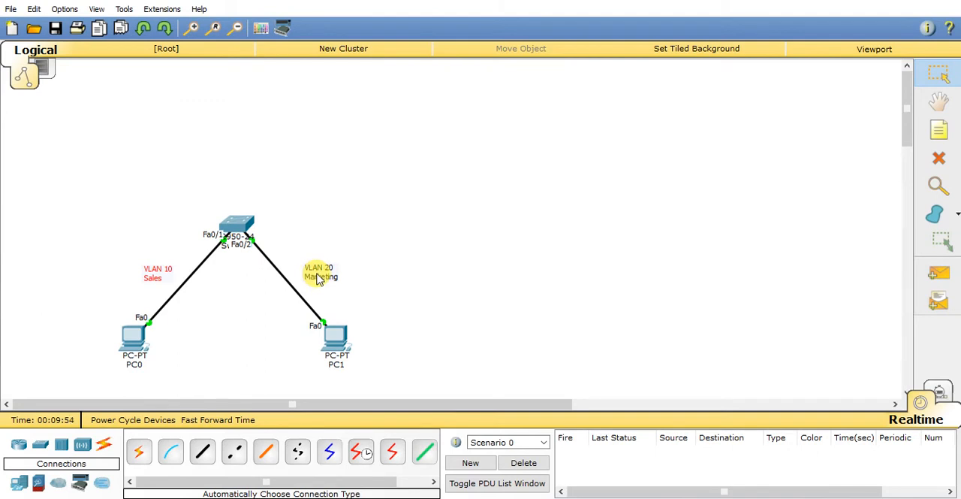
Step: Bring up the switch's command line and enter global configuration mode with conf t
click(234, 229)
drag(494, 60, 538, 46)
click(603, 373)
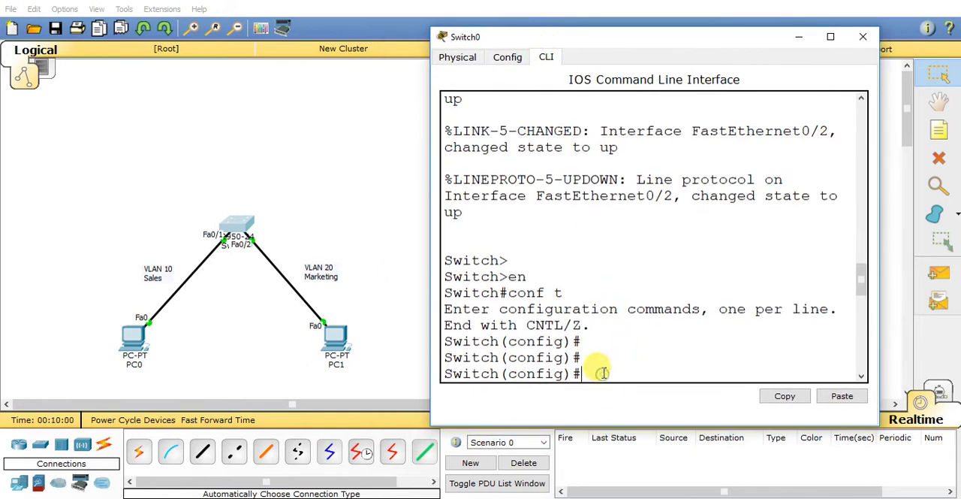
text(nt)
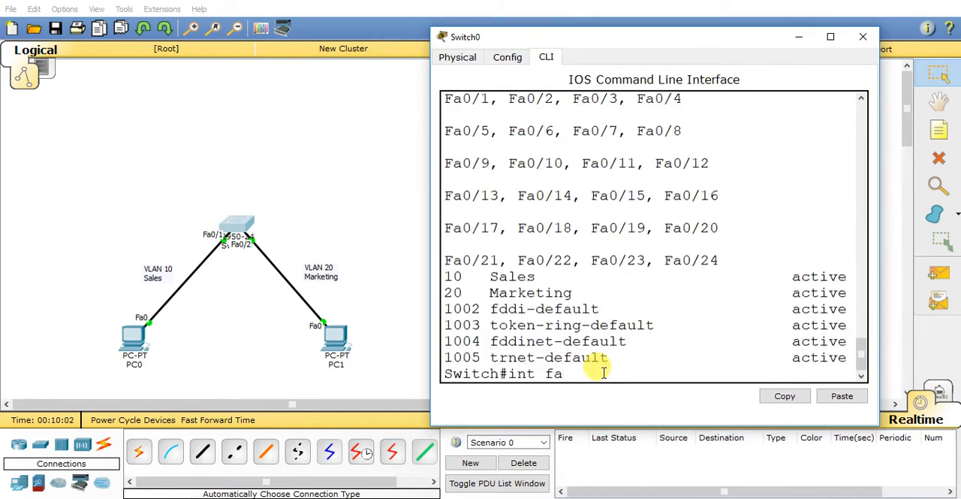
text( fa)
key(BackSpace)
key(Return)
key(Return)
key(Return)
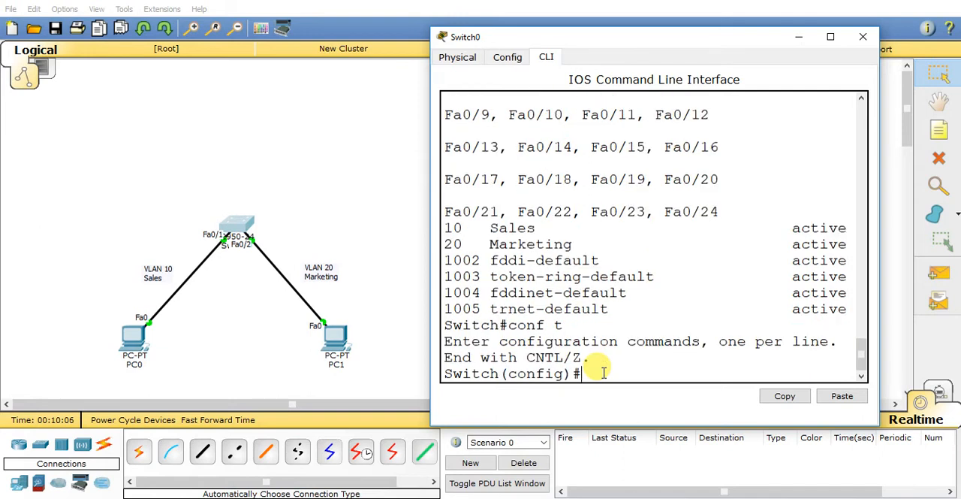
Step: Assign switch interface fa0/1 to VLAN 10 with switchport access vlan 10
text(int fa0/1)
key(Return)
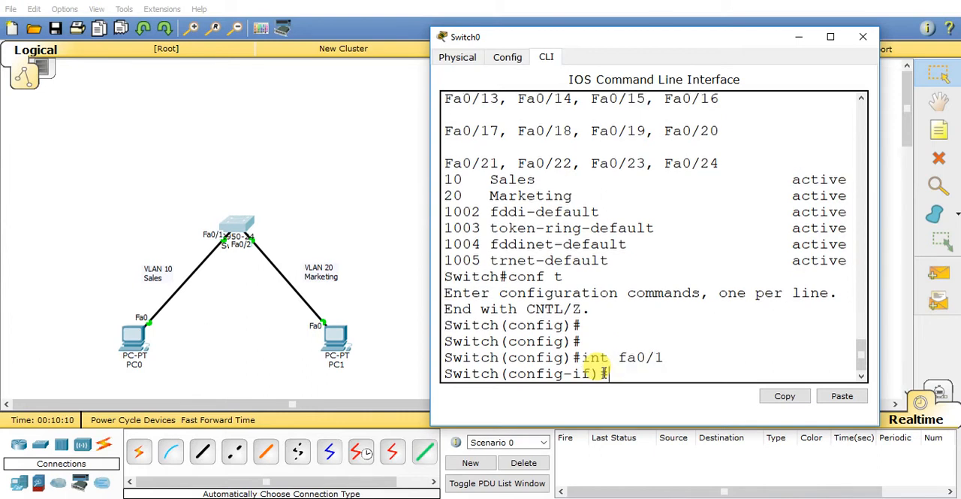
text(switchport access vlan 10)
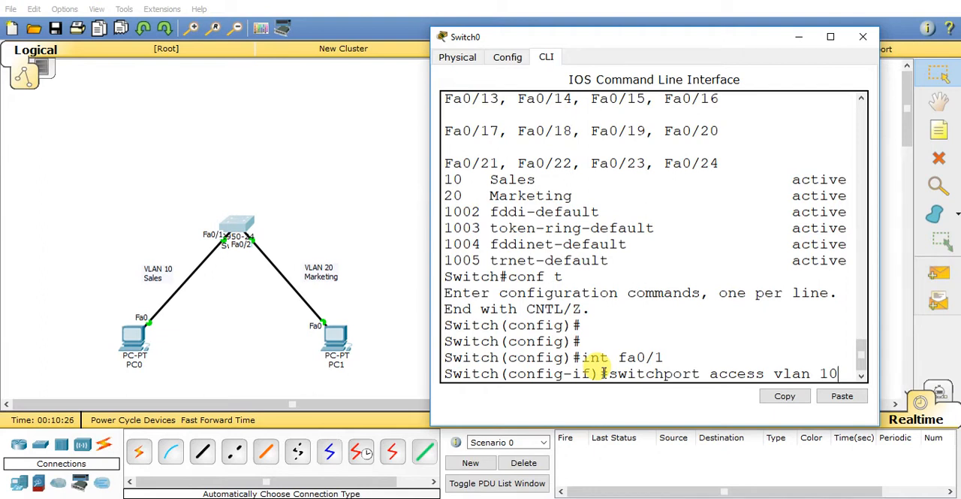
key(Return)
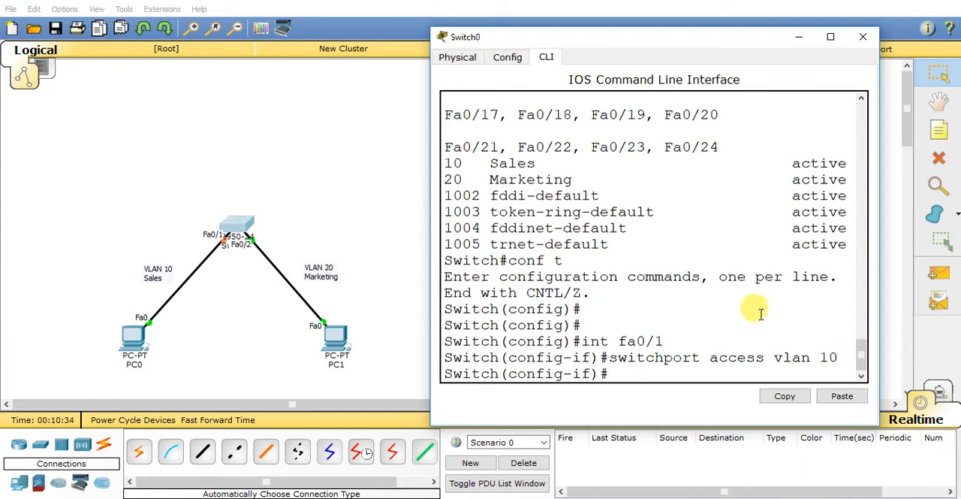
Step: Exit the fa0/1 interface and assign interface fa0/2 to VLAN 20 with switchport access vlan 20
key(Return)
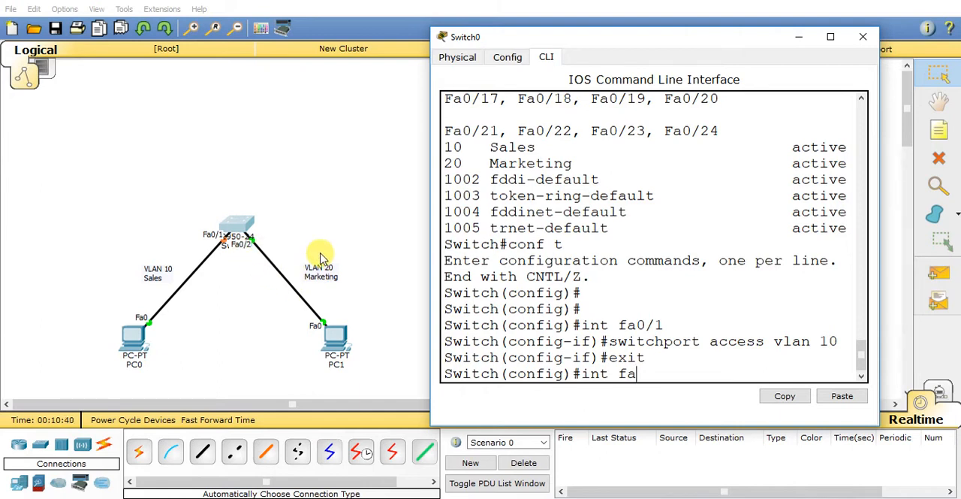
text(int fa0/2)
key(Return)
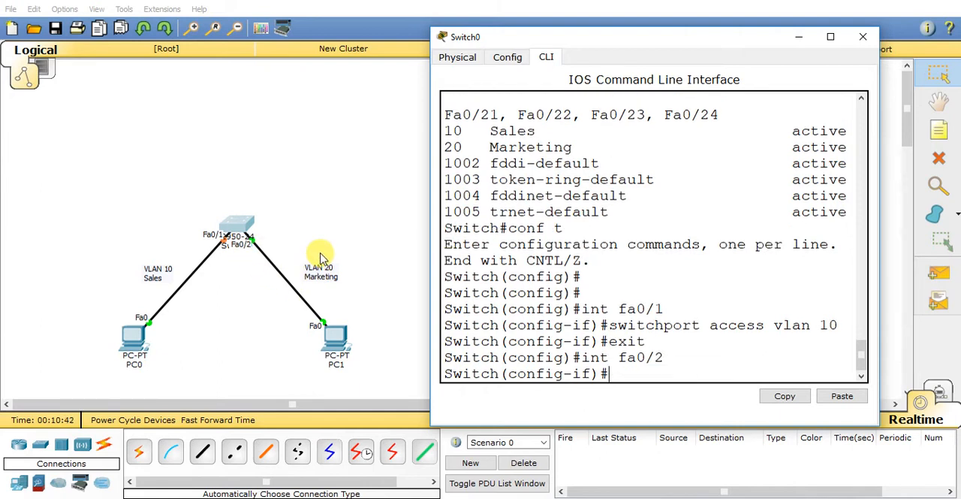
text(exit)
key(Up)
key(Up)
key(Up)
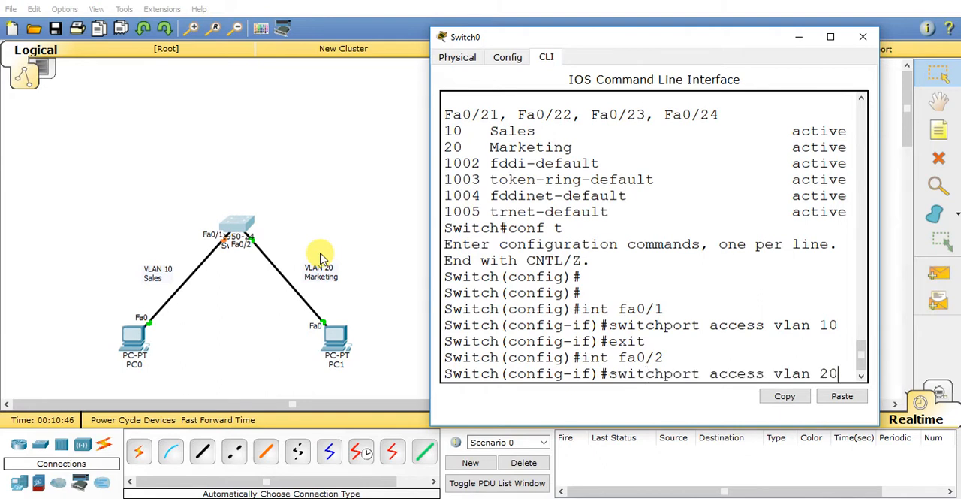
key(Return)
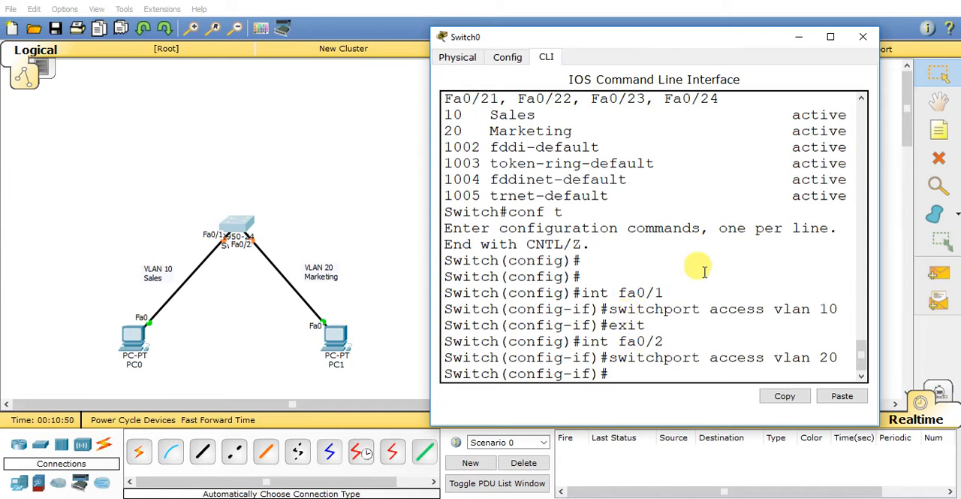
Step: End configuration mode and list the switch's VLANs with sh vlan br
text(end)
key(Return)
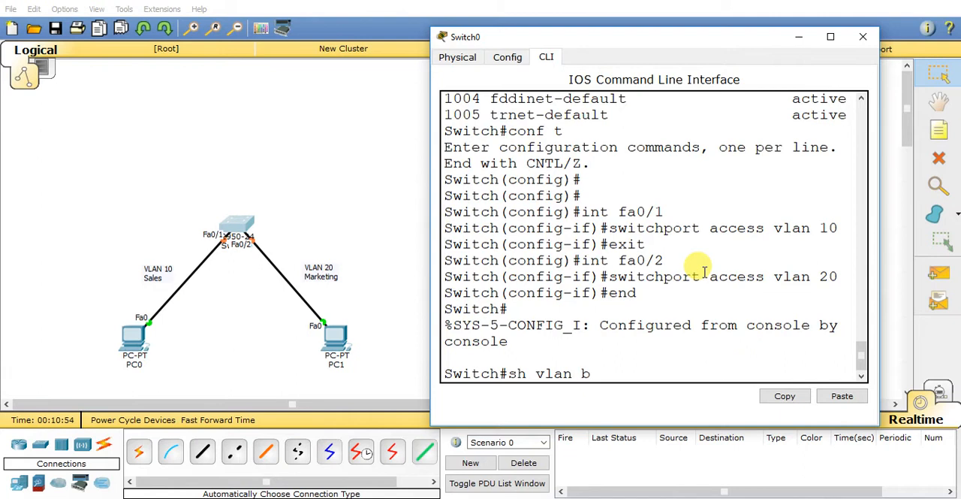
key(Return)
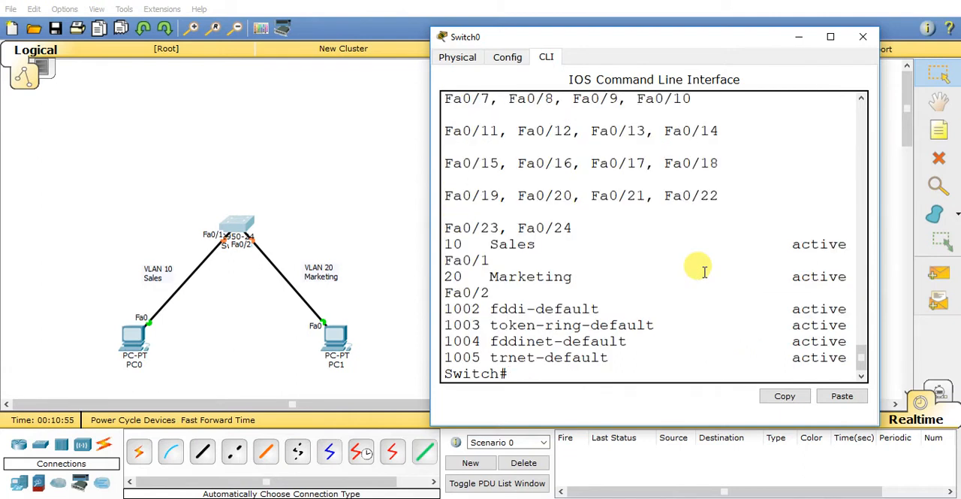
Step: Examine the port assignments of the Sales and Marketing VLANs in the enlarged listing, then return to the topology
double_click(574, 42)
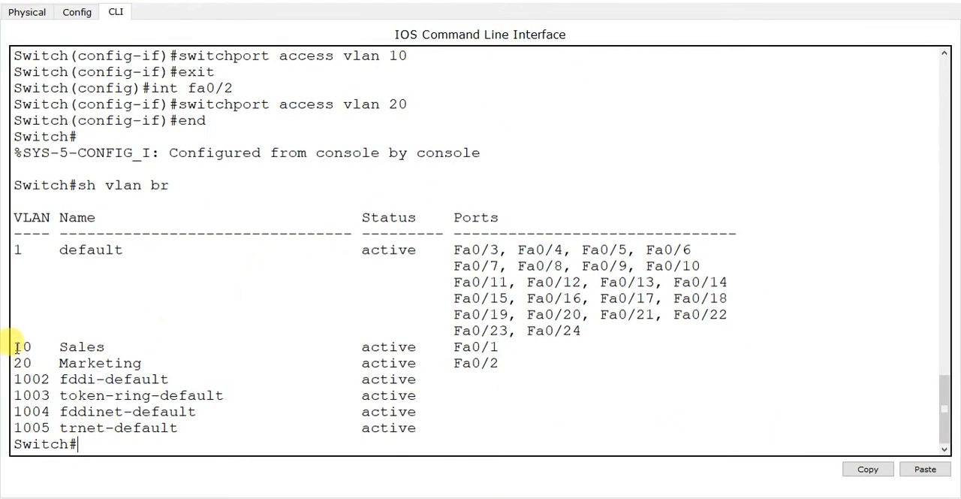
drag(499, 347, 12, 349)
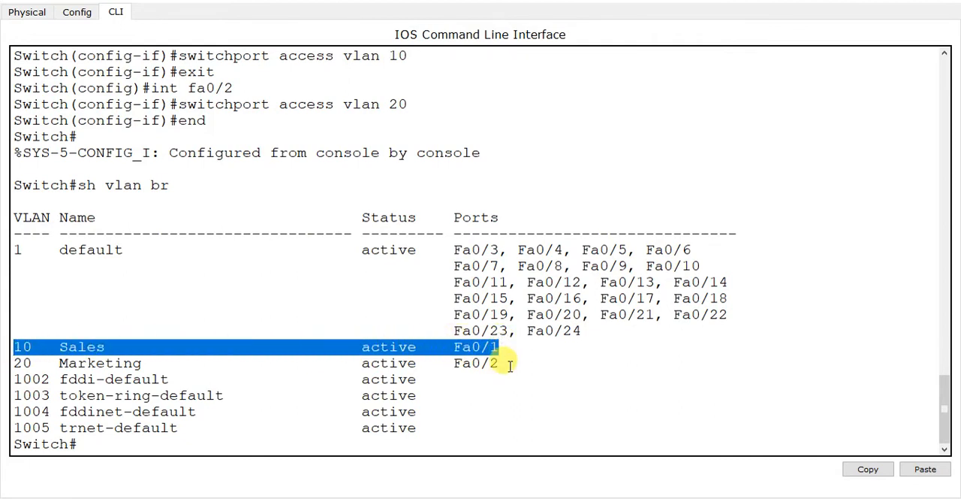
drag(499, 363, 12, 363)
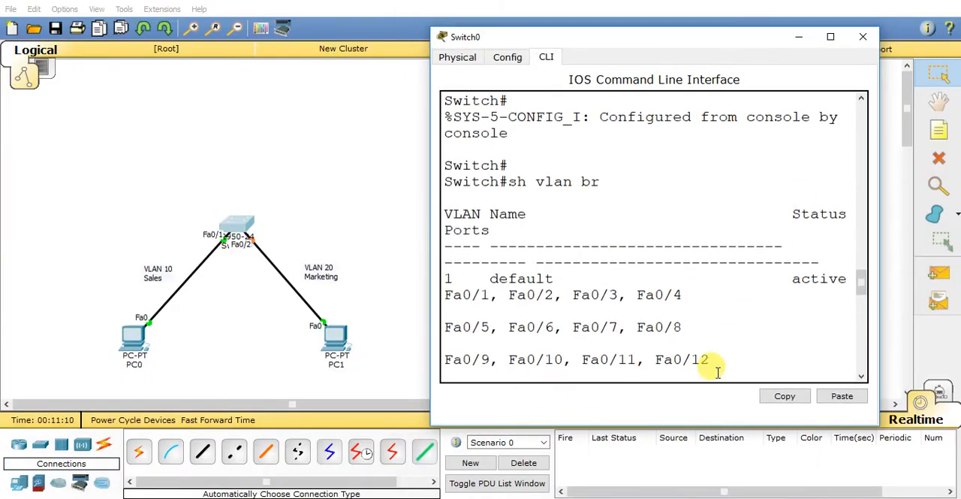
scroll(710, 323, down, 5)
scroll(721, 308, down, 10)
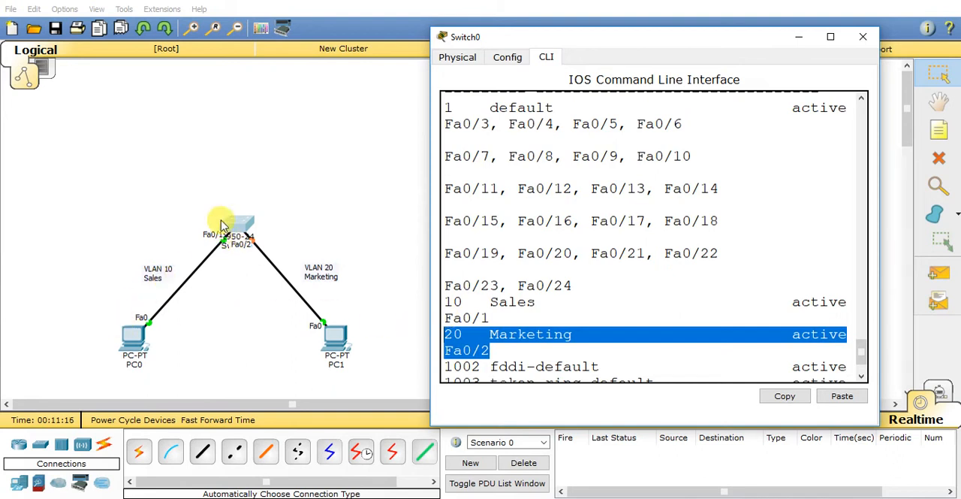
scroll(573, 343, down, 2)
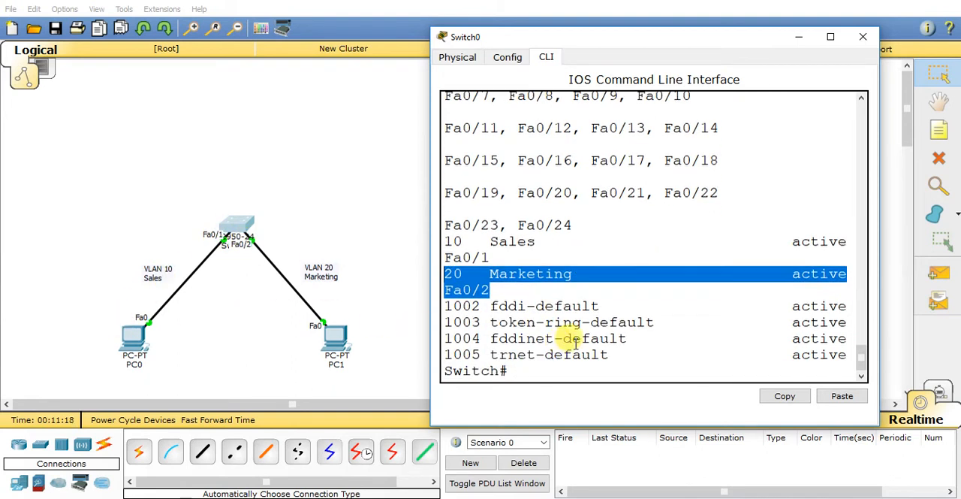
key(Return)
key(Return)
key(Return)
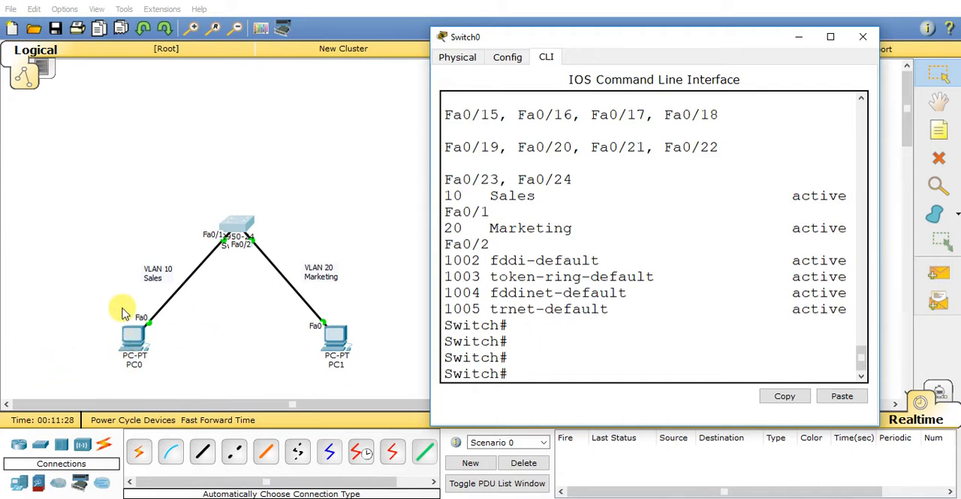
click(100, 279)
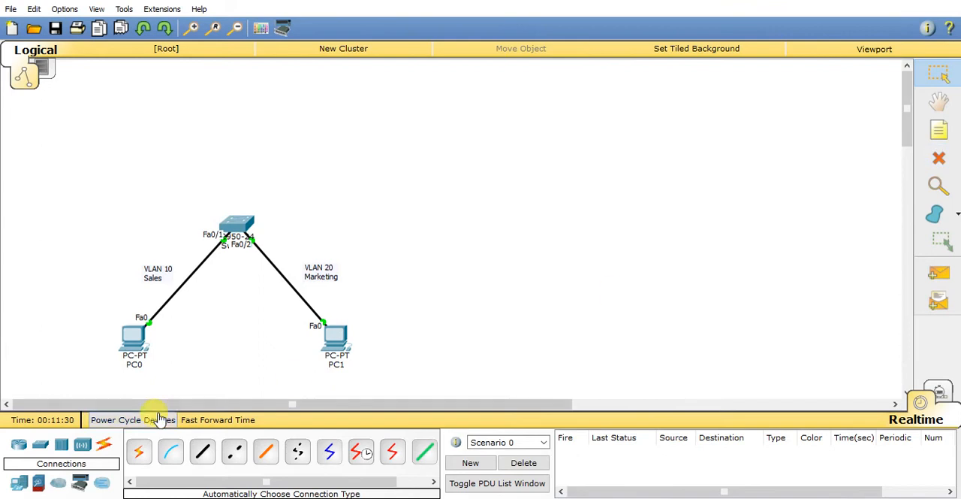
Step: Add a two-line note beside PC0 reading "ip: 192.168.10.1" and "mask: 255.255.255.0"
click(939, 131)
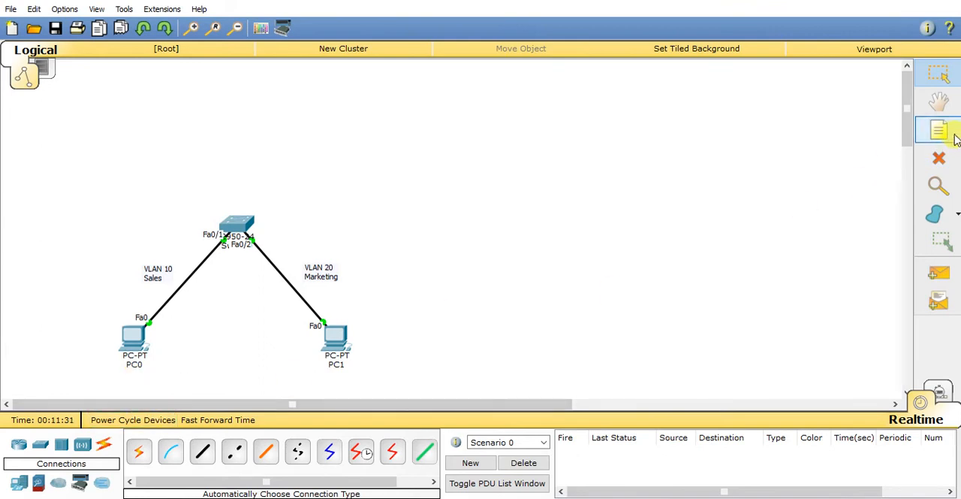
click(167, 357)
text(ip: 192.168)
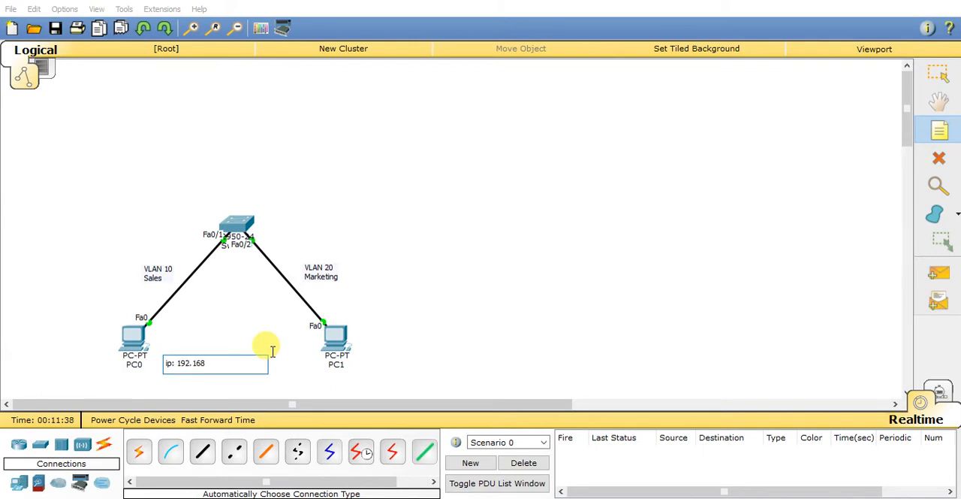
text(.10.1)
key(Return)
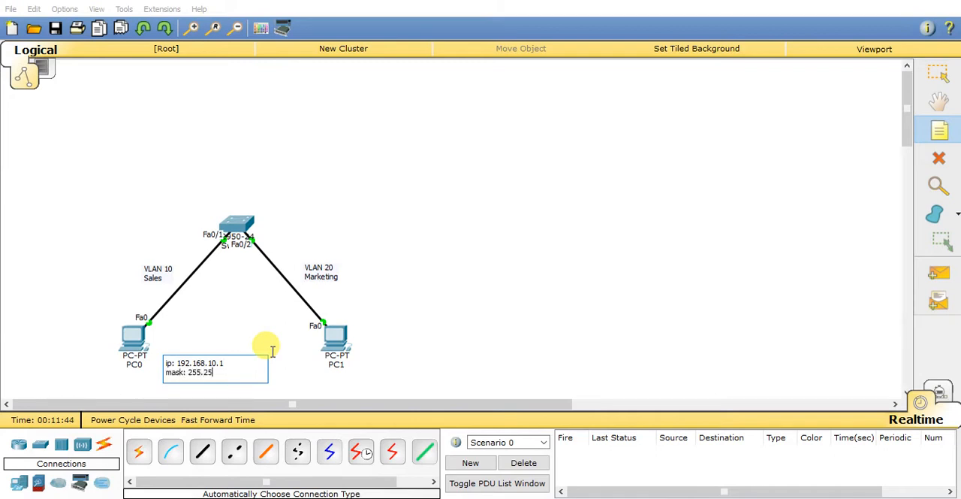
key(Return)
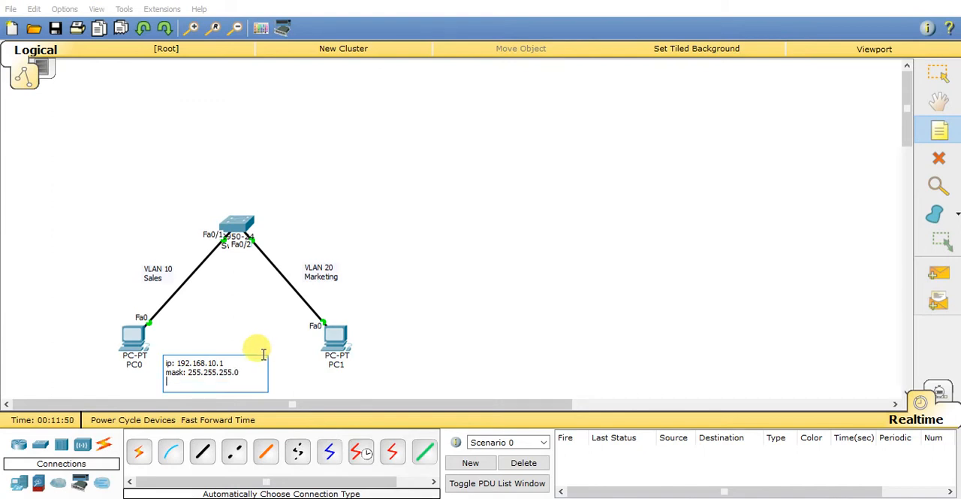
Step: Copy PC0's address note beside PC1 and change its IP address to 192.168.20.1
drag(258, 371, 161, 363)
key(ctrl+c)
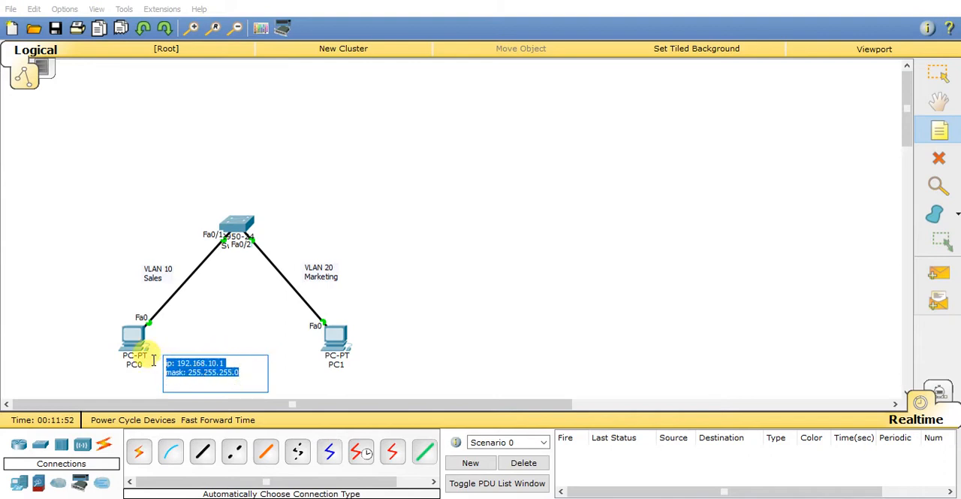
click(371, 349)
key(ctrl+v)
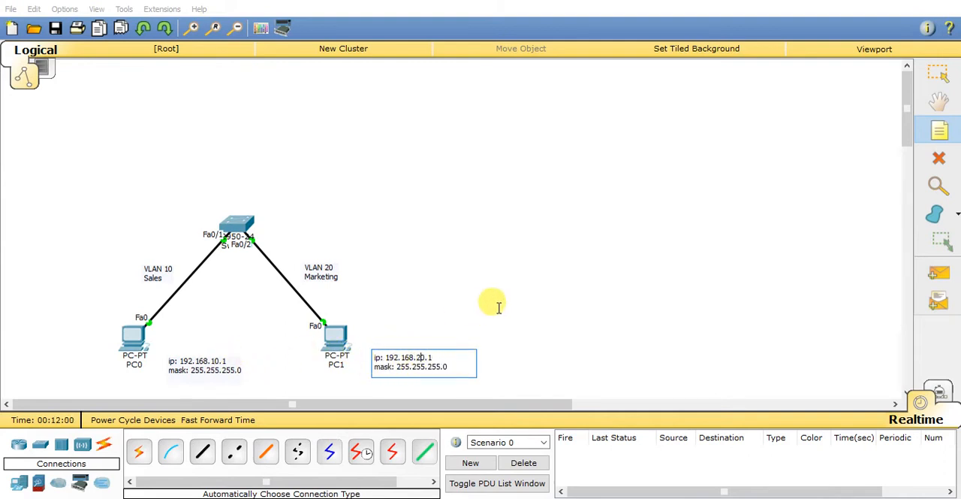
Step: Move the 192.168.10.1 address note closer to PC0
click(172, 366)
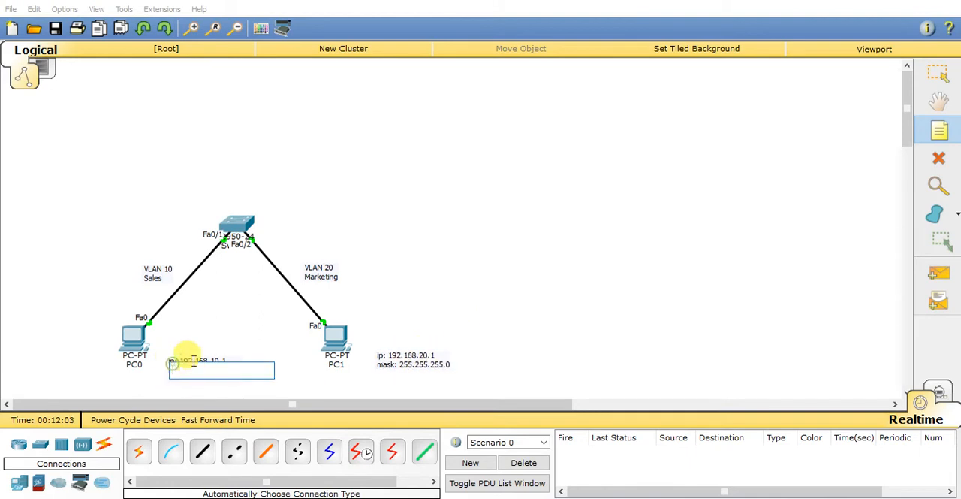
click(937, 81)
drag(226, 369, 215, 367)
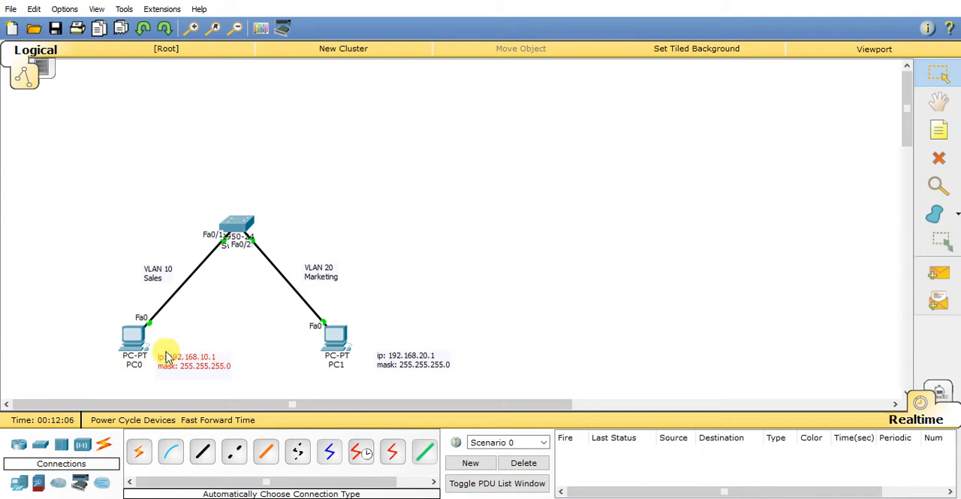
Step: Give PC0 the static IP address 192.168.10.1 with subnet mask 255.255.255.0 and close its window
click(134, 330)
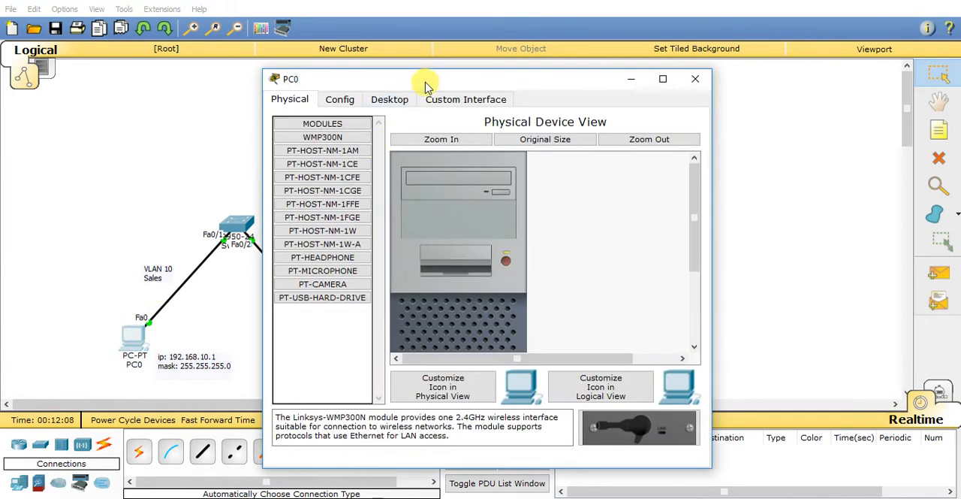
drag(426, 81, 563, 59)
click(529, 76)
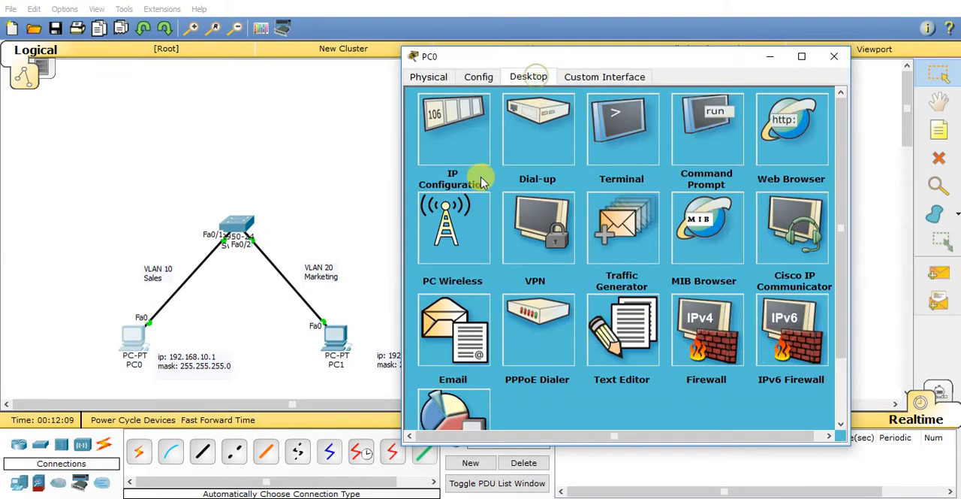
click(461, 144)
click(543, 156)
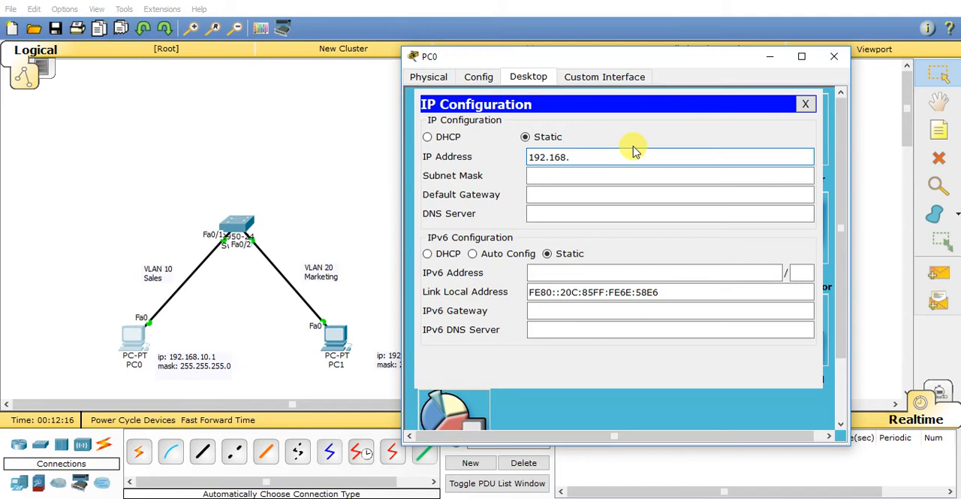
click(637, 176)
click(569, 195)
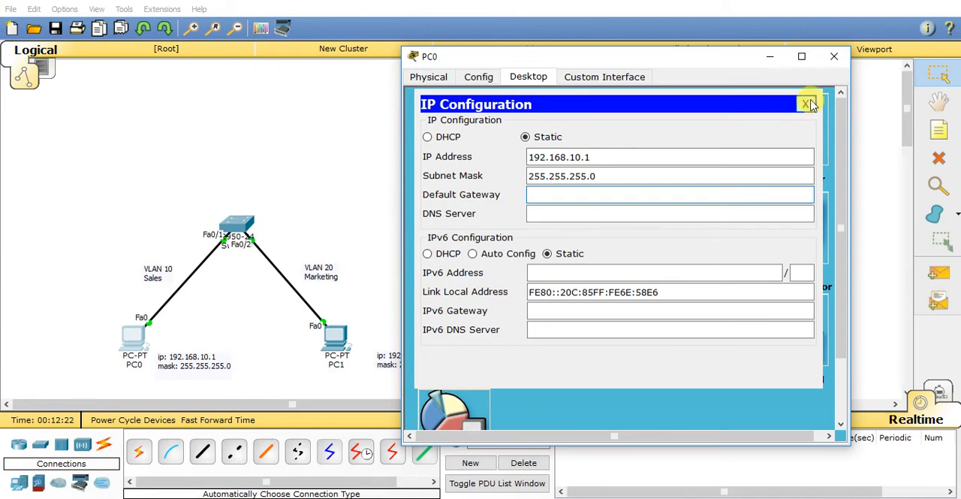
click(834, 57)
Step: Give PC1 the static IP address 192.168.20.1 with subnet mask 255.255.255.0
click(333, 337)
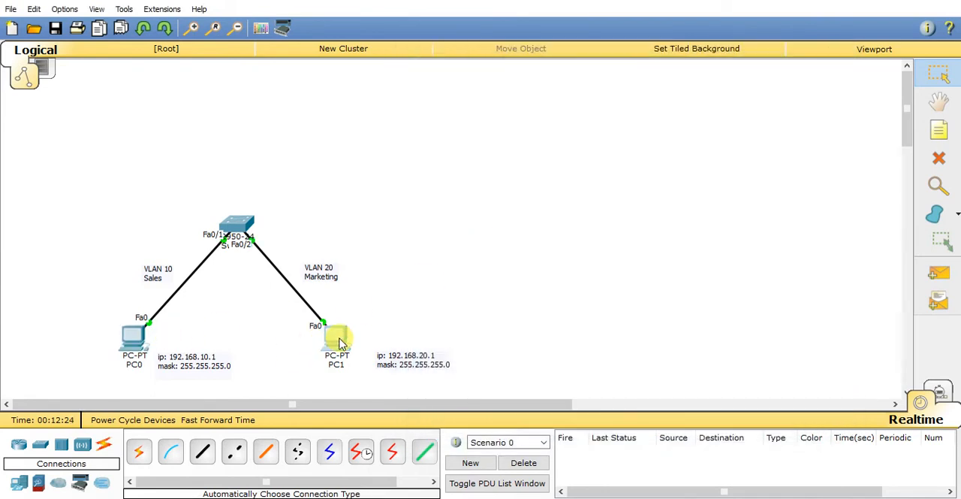
drag(429, 75, 659, 43)
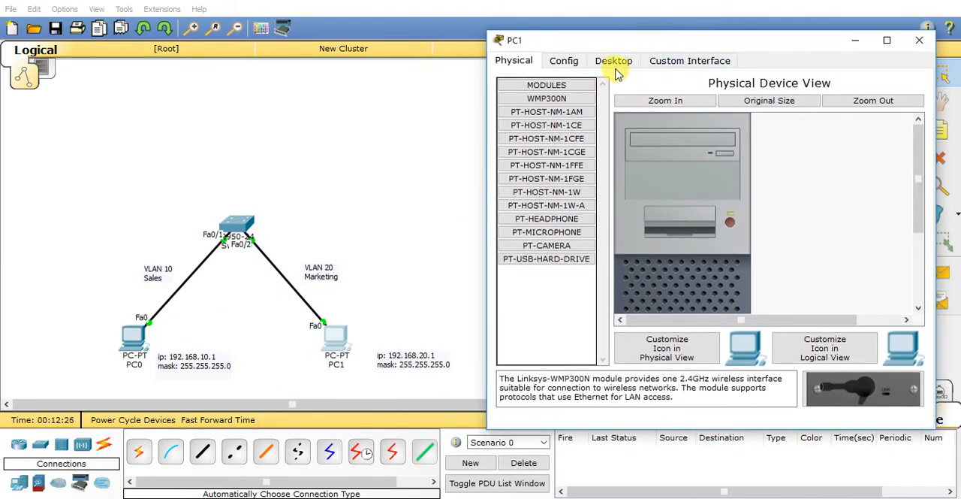
click(613, 62)
click(536, 139)
click(629, 141)
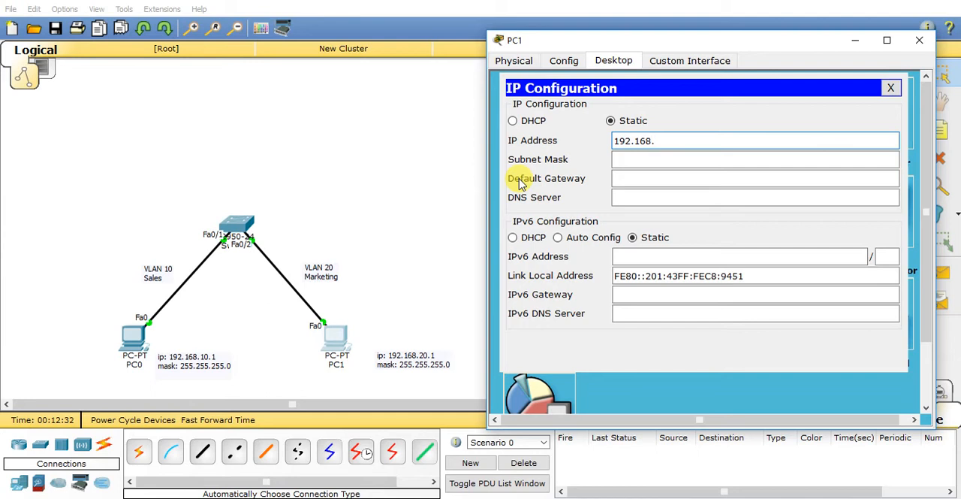
text(192.168.20.1)
key(Tab)
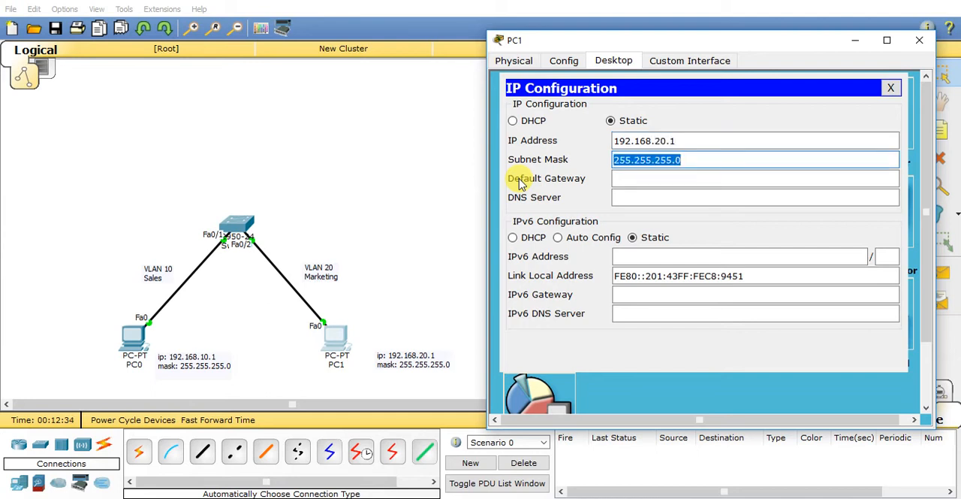
Step: Close PC1's IP configuration and window, and ping 192.168.20.1 from PC0's Command Prompt
click(891, 88)
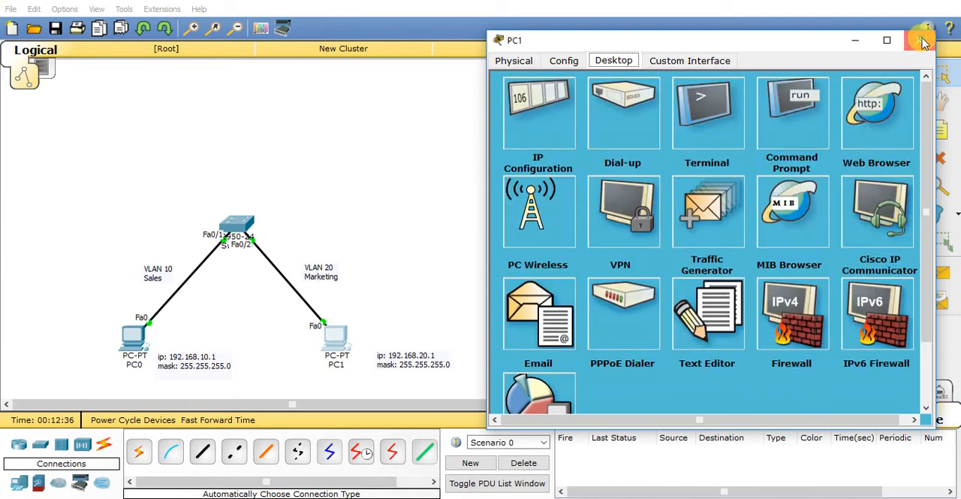
click(922, 40)
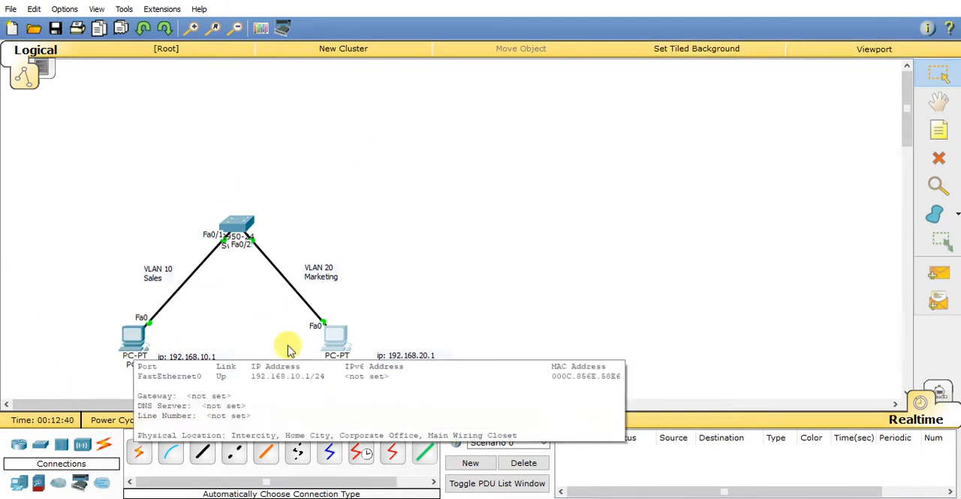
click(128, 343)
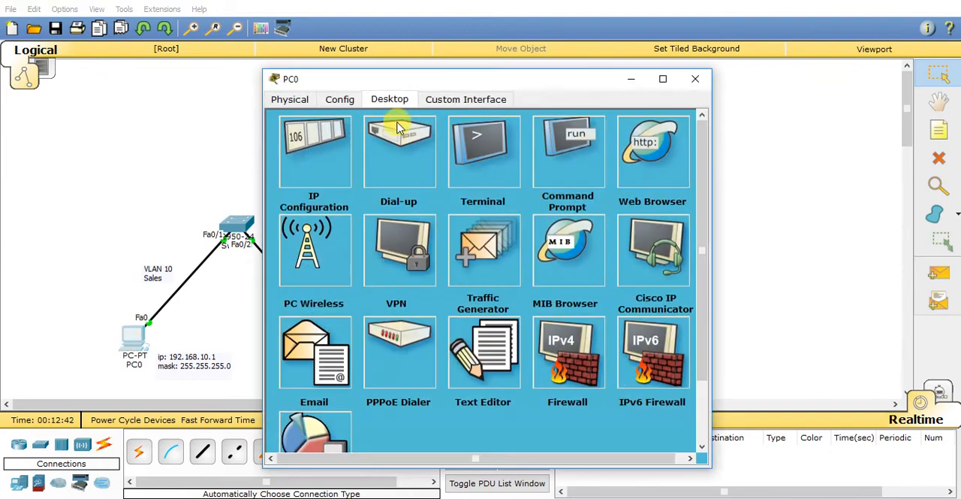
drag(415, 85, 644, 42)
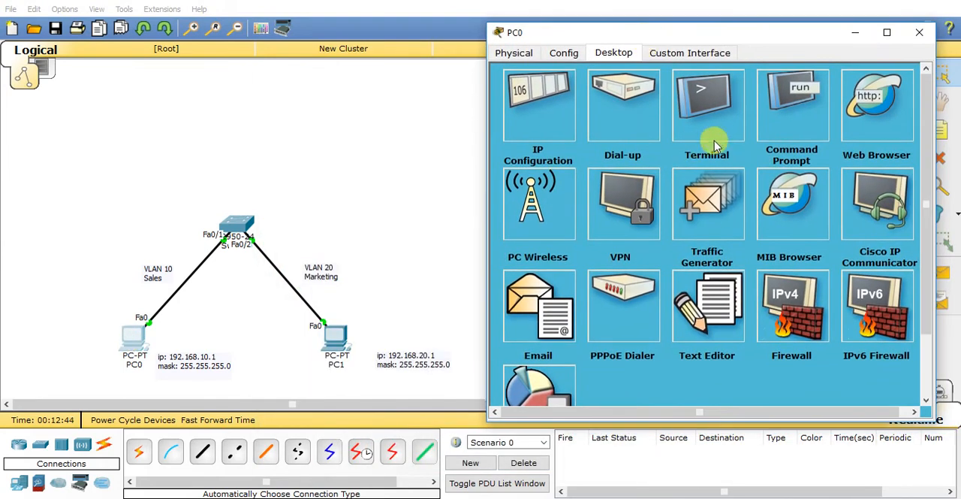
click(789, 118)
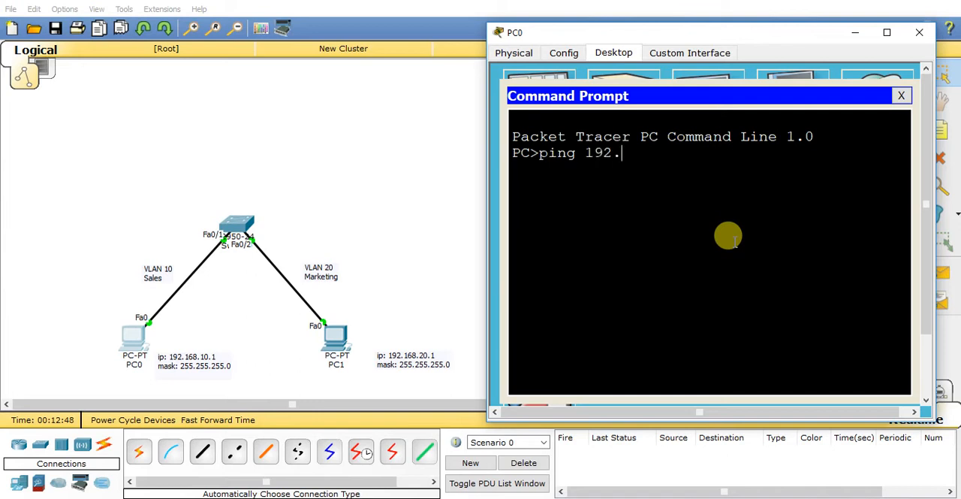
text(ping 192.168.20.1)
key(Return)
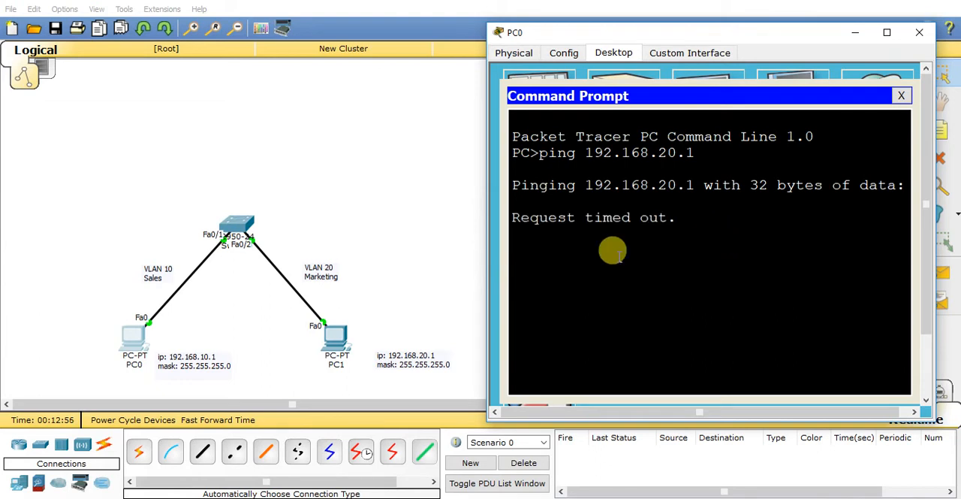
Step: Move the address notes of PC0 and PC1 slightly closer to their PCs
click(180, 362)
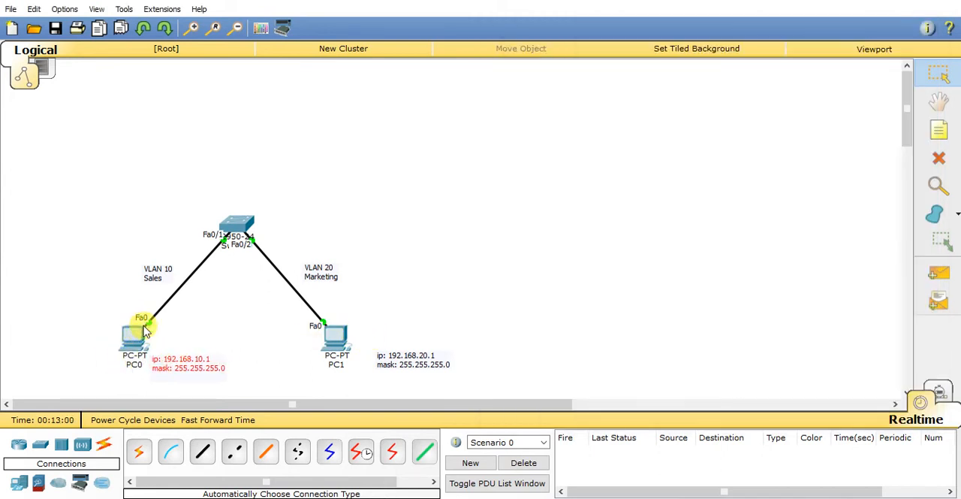
drag(407, 356, 392, 354)
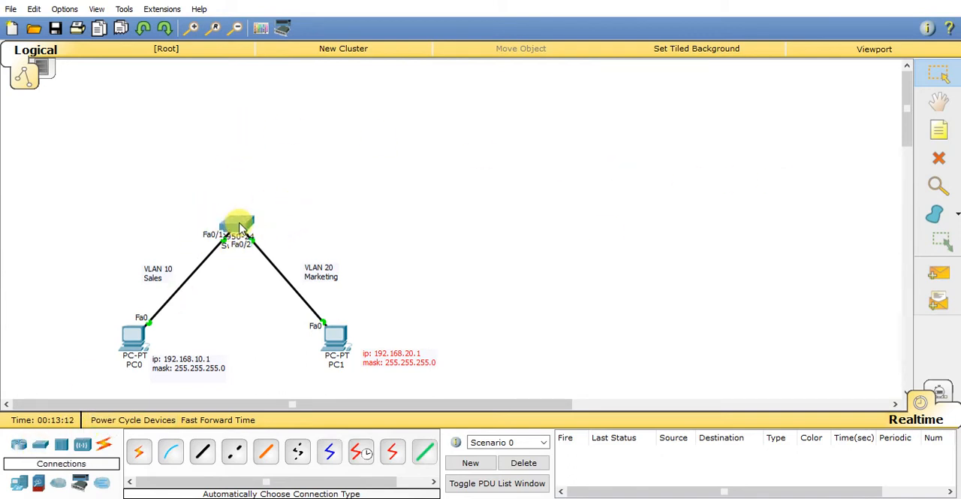
Step: Add a 2811 router to the workspace above the switch
click(18, 448)
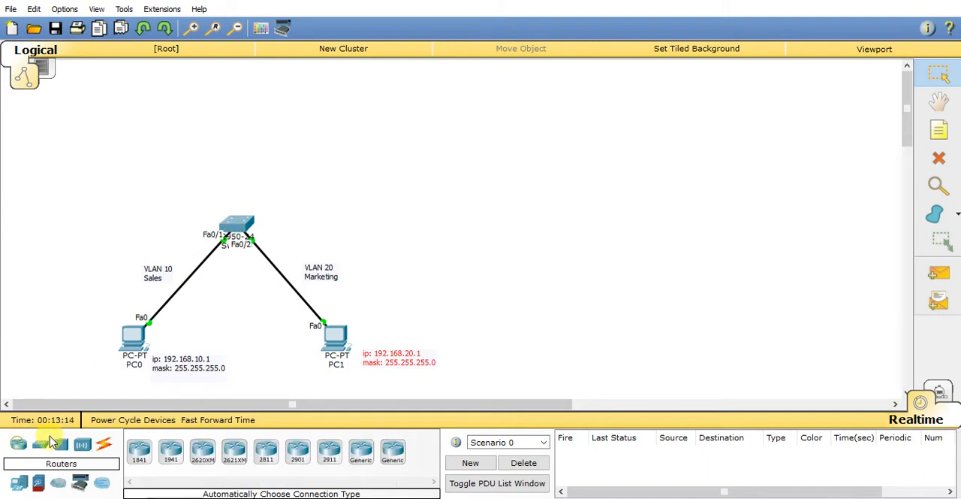
click(265, 454)
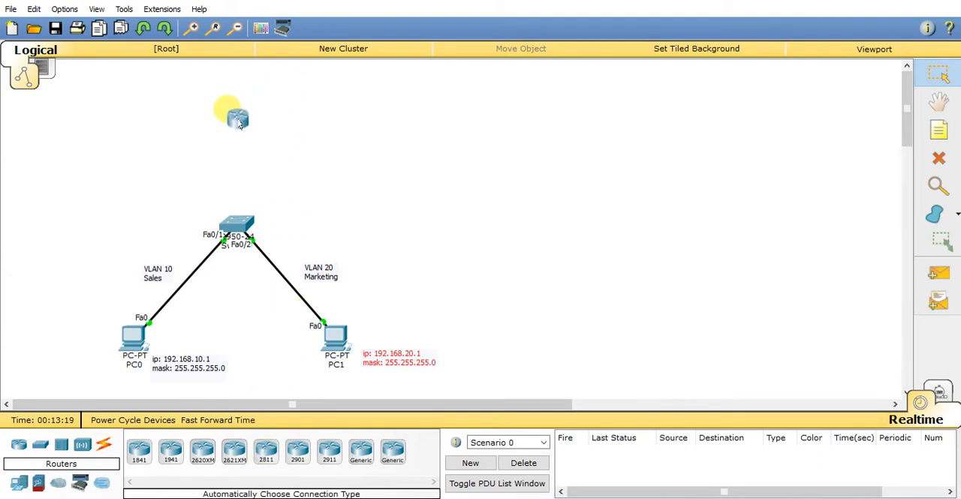
click(243, 124)
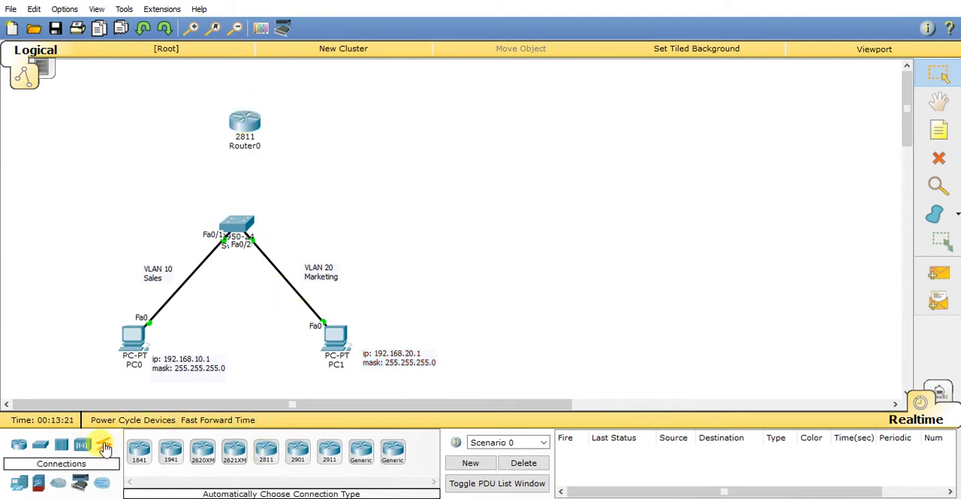
Step: Connect the switch to the 2811 router with an automatically chosen connection type
click(105, 448)
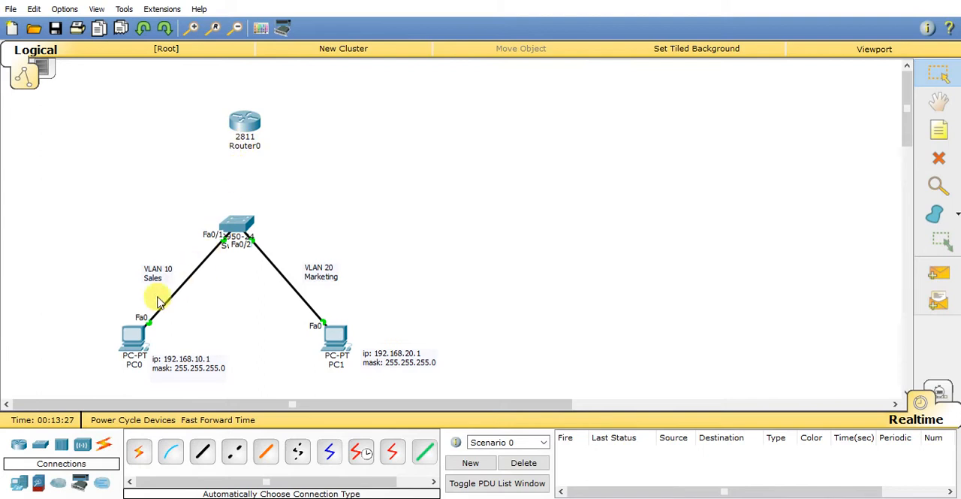
drag(247, 124, 248, 124)
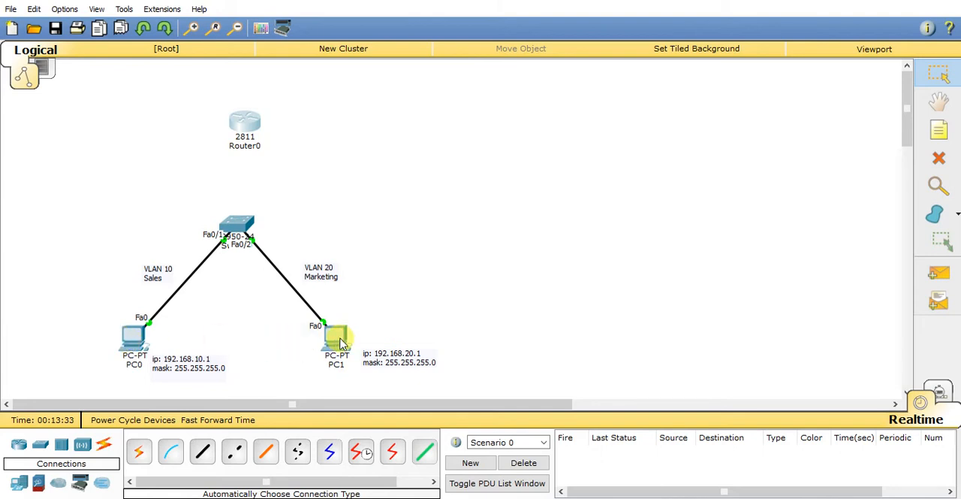
click(137, 452)
click(233, 217)
click(244, 126)
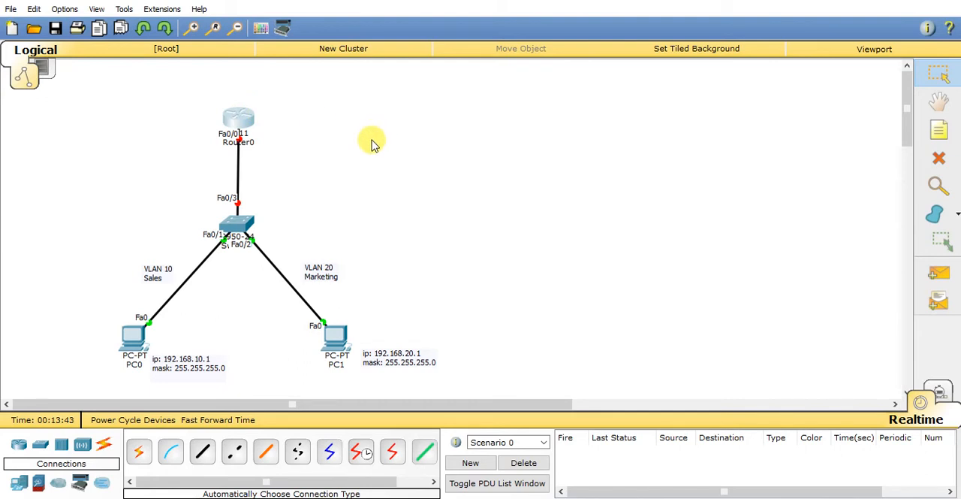
Step: Open Router0's command line interface and answer no to the initial configuration dialog
click(240, 116)
drag(370, 80, 539, 55)
click(547, 75)
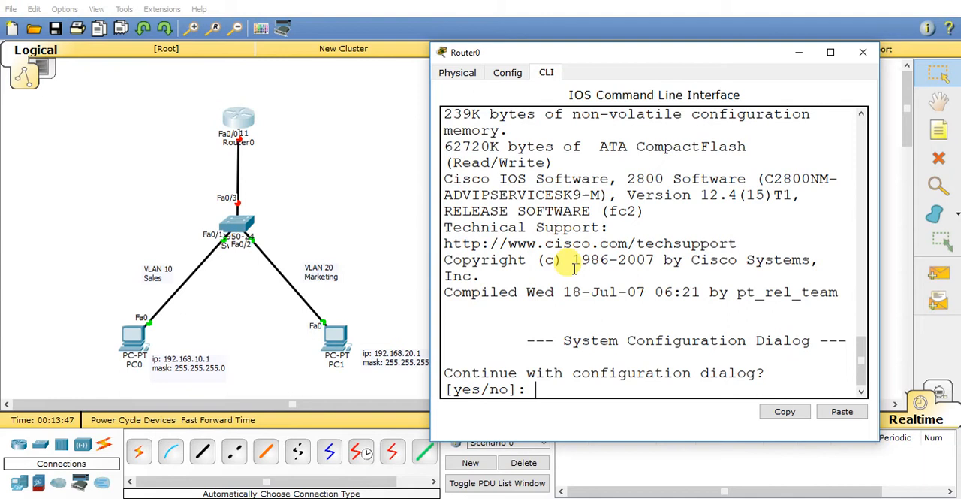
text(no)
key(Return)
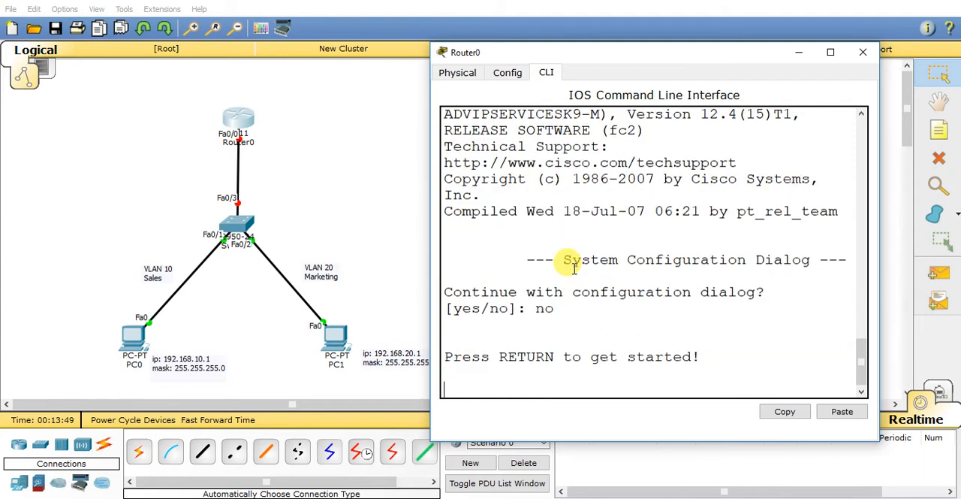
Step: Enter privileged and global configuration mode on the router and set its hostname to R1
key(Return)
text(en)
key(Return)
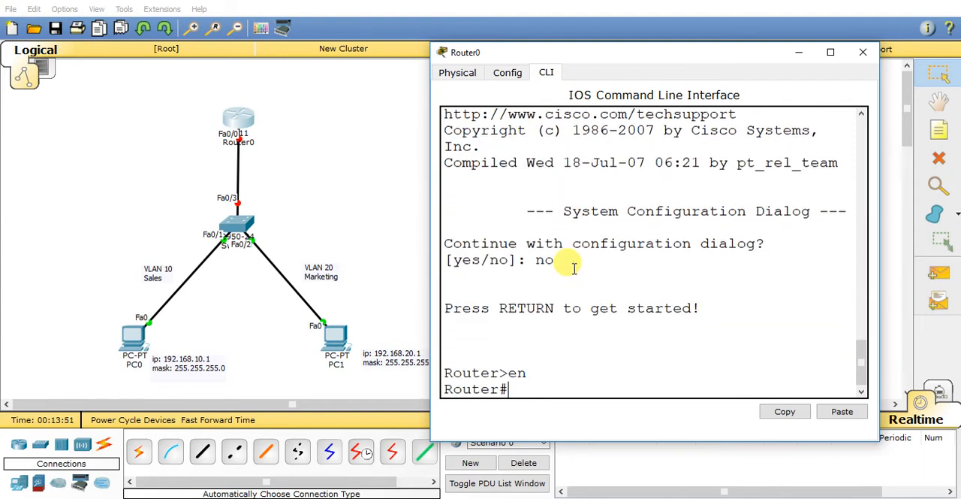
text(conf t)
key(Return)
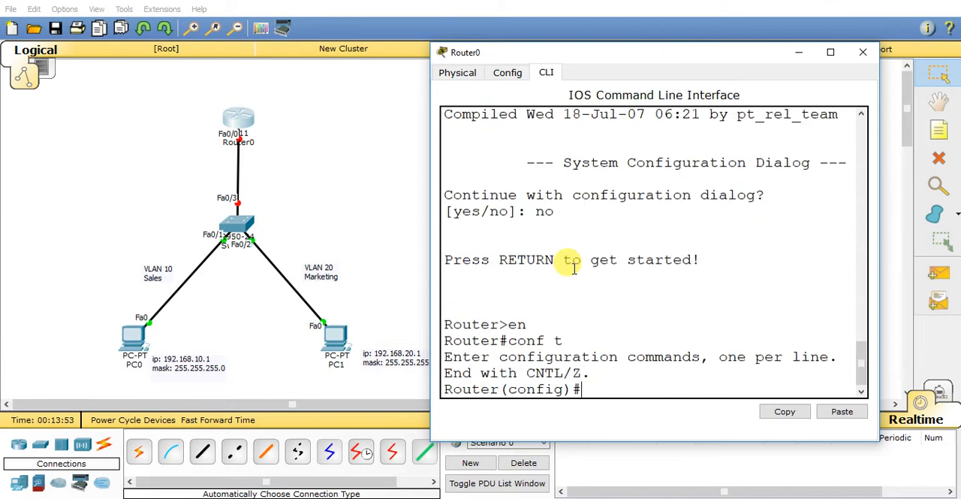
text(hos)
key(Tab)
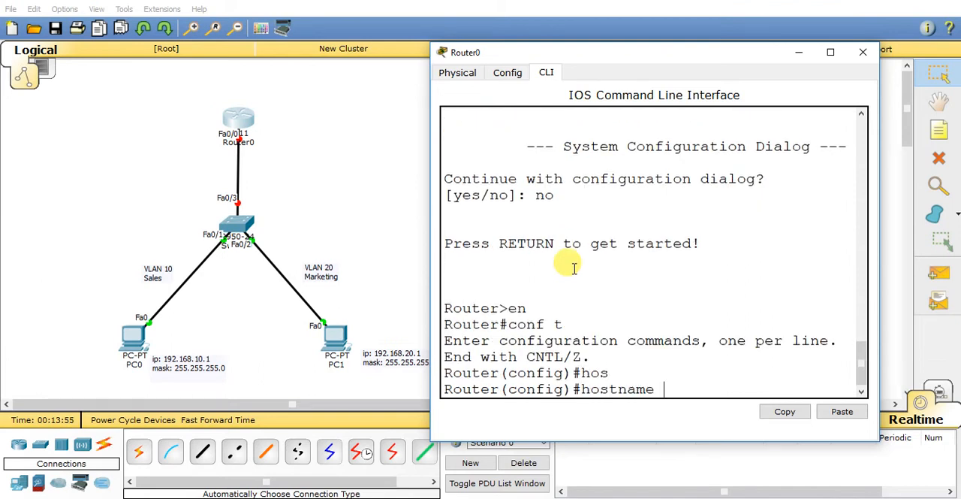
text(R1)
key(Return)
key(Return)
key(Return)
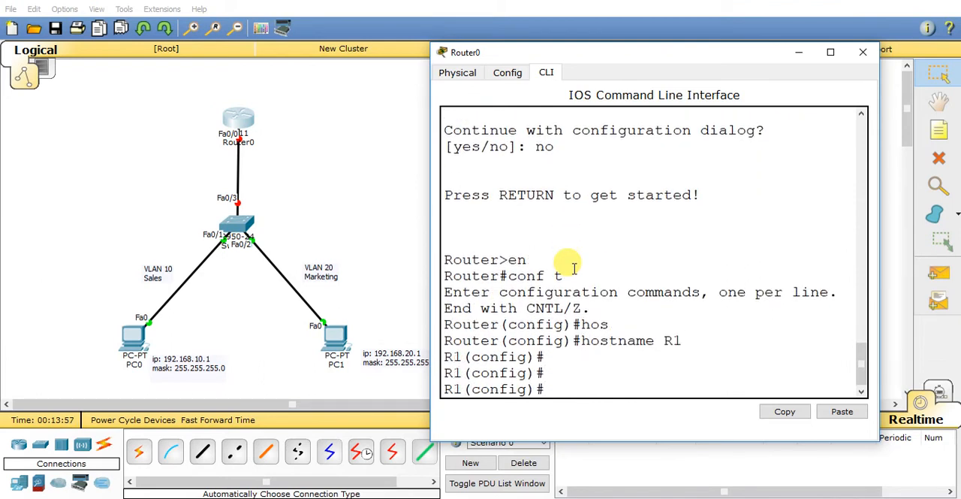
Step: Exit configuration mode and list R1's interfaces with sh ip int br
text(exit)
key(Return)
key(Return)
text(sh ip int br)
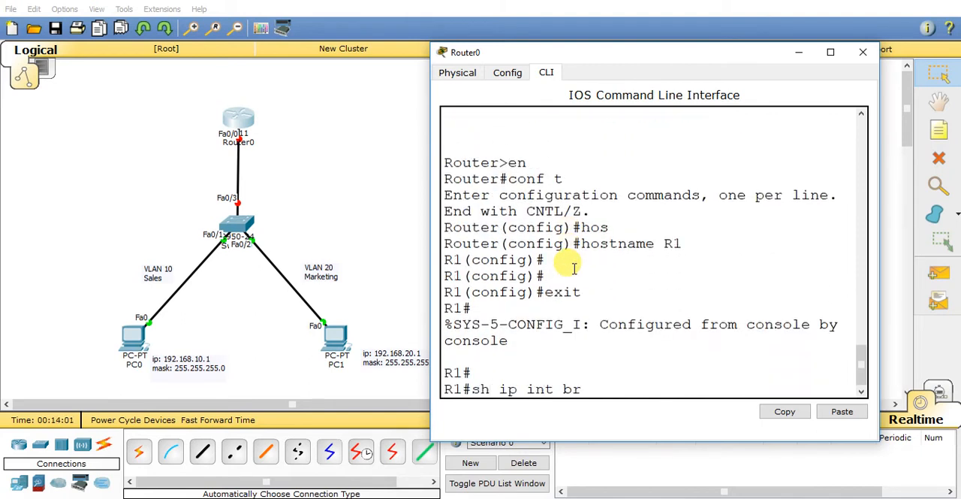
key(Return)
key(Return)
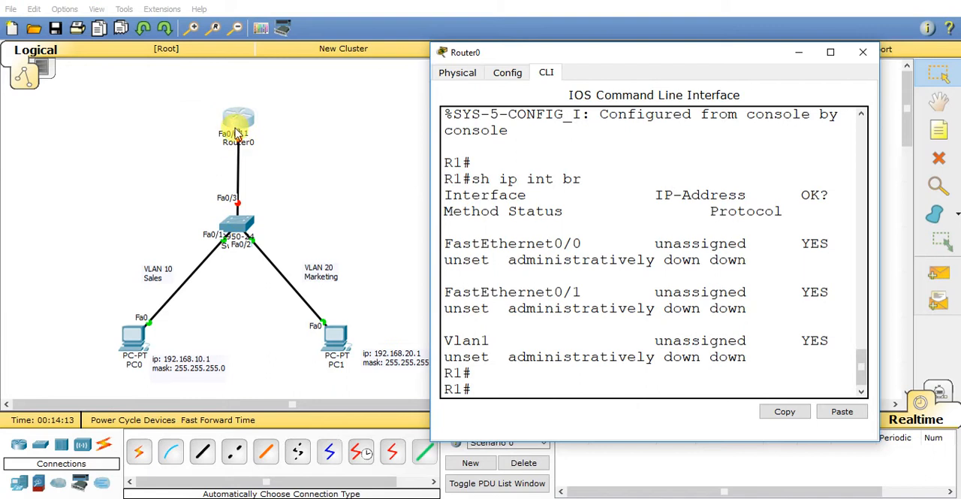
Step: Enter configuration of R1's interface fa0/0 and run no ip address on it
text(conf t)
key(Return)
key(Return)
key(Return)
text(int fa0/0)
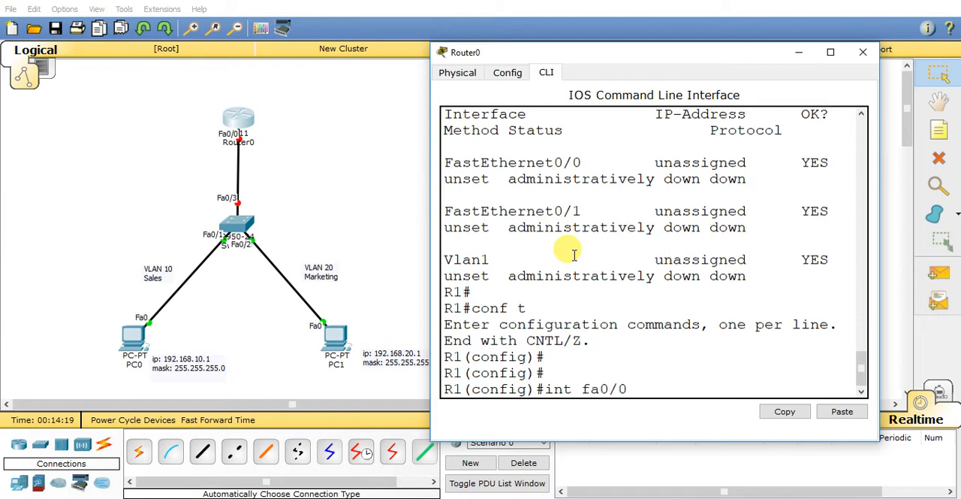
key(Return)
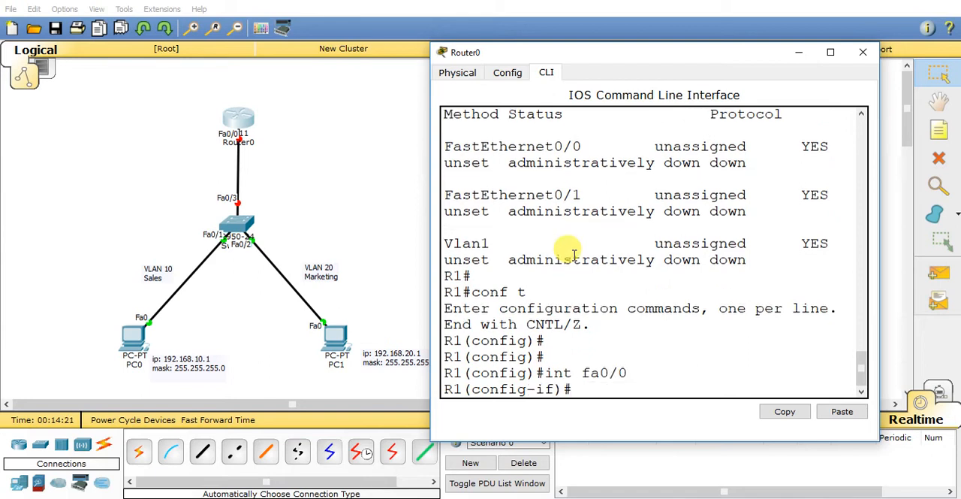
text(no ip add)
key(Tab)
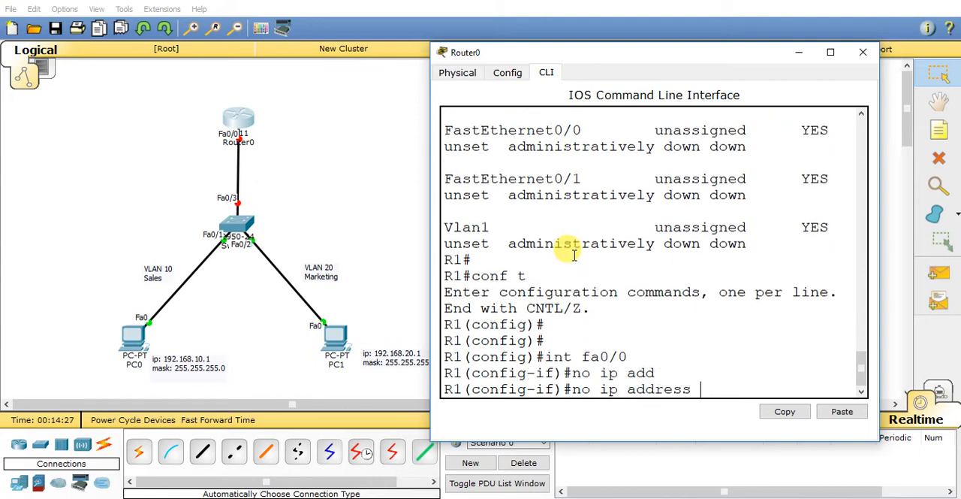
key(Return)
key(Return)
key(Return)
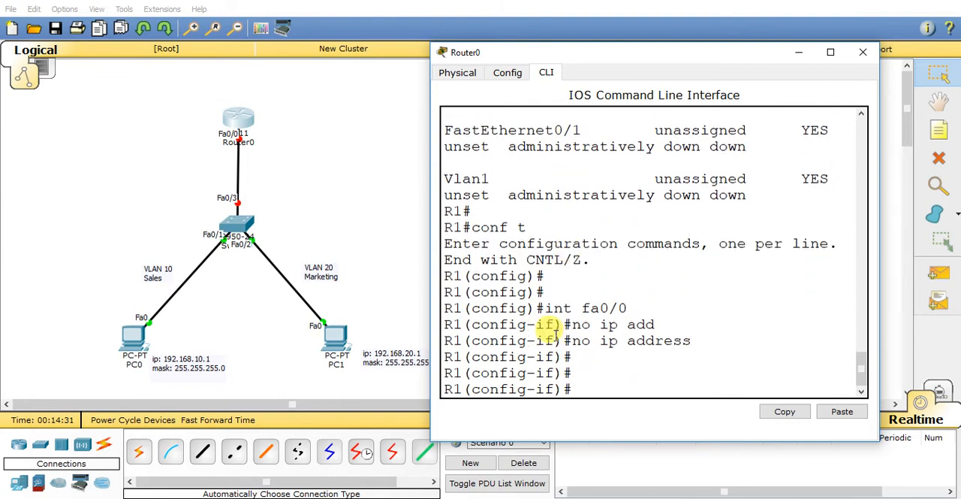
drag(545, 306, 641, 306)
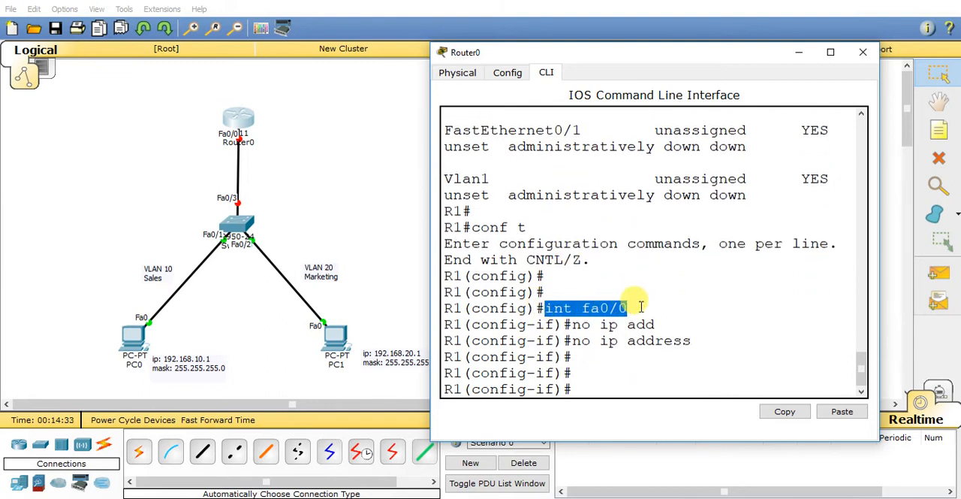
click(573, 383)
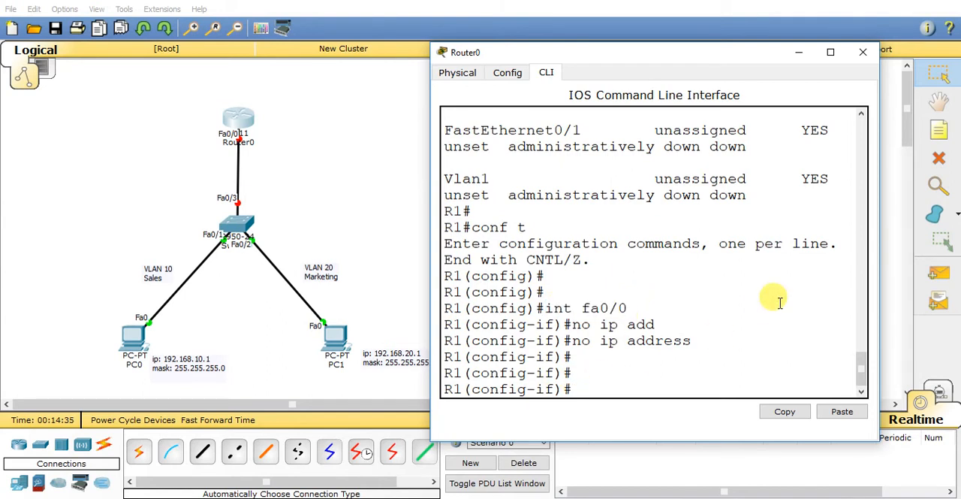
Step: Enable R1's interface fa0/0 with no shut
text(no ahut)
key(Return)
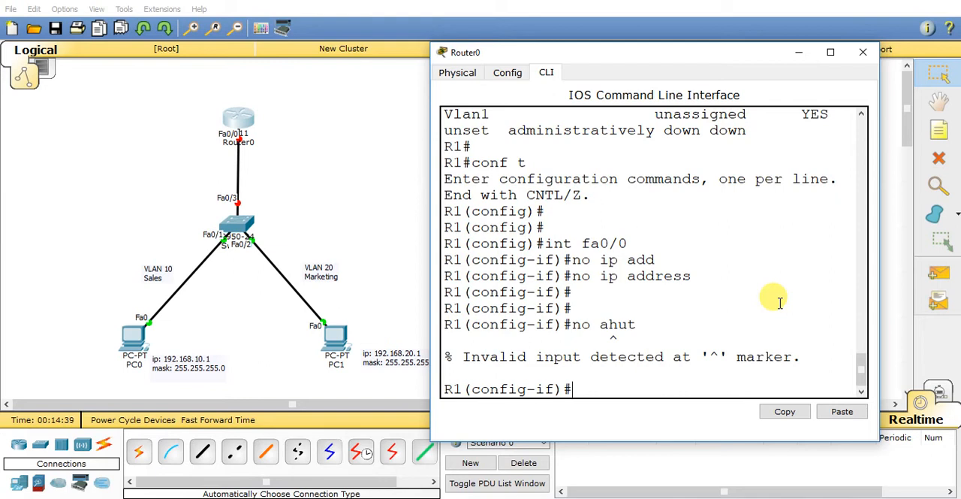
text(no shut)
key(Return)
key(Return)
key(Return)
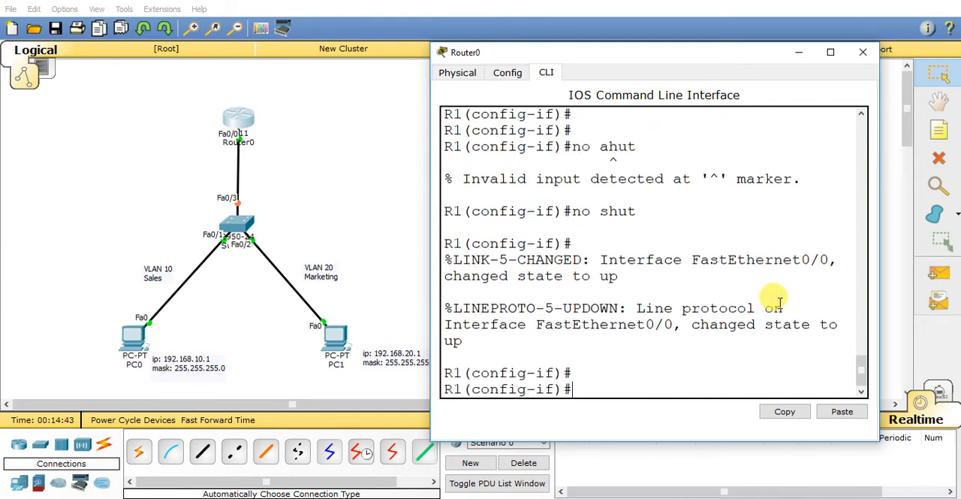
scroll(780, 303, up, 3)
scroll(683, 218, down, 3)
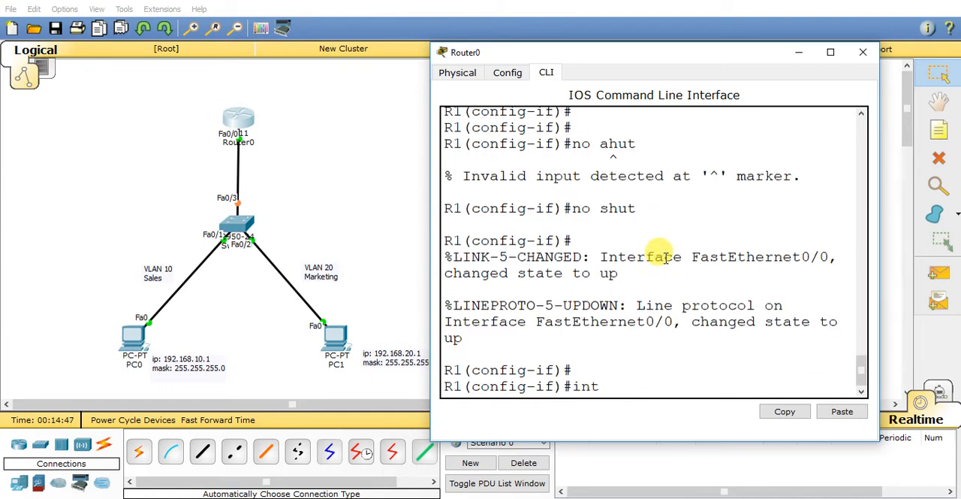
Step: Exit the fa0/0 interface configuration and create subinterface fa0/0.10
key(BackSpace)
key(BackSpace)
key(BackSpace)
text(xit)
key(Return)
key(Return)
key(Return)
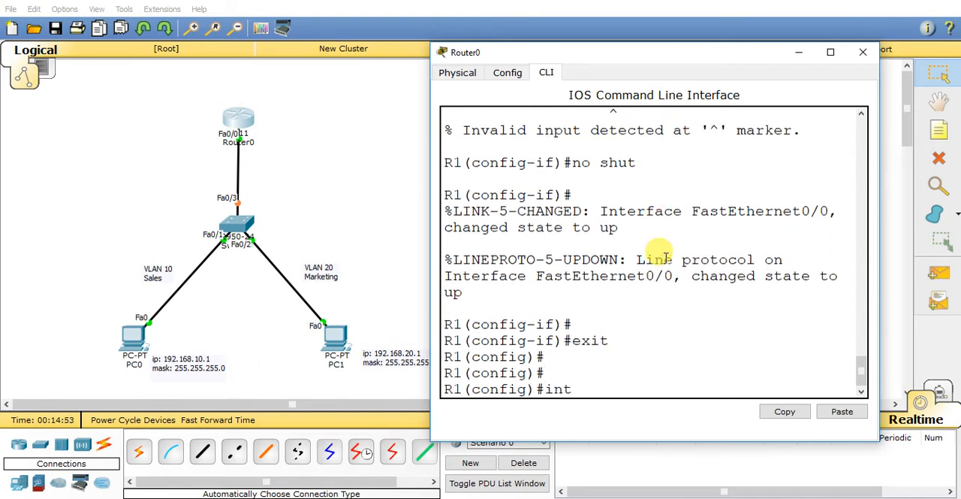
text(int fa0/0.10)
key(Return)
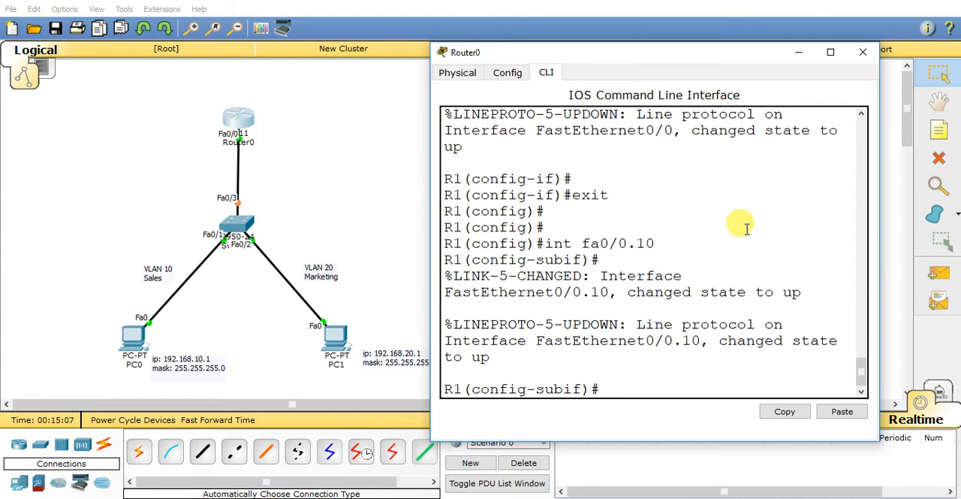
Step: Try to assign IP address 192.168.10.100 with mask 255.255.255.0 to R1's subinterface fa0/0.10
text(address 192.168)
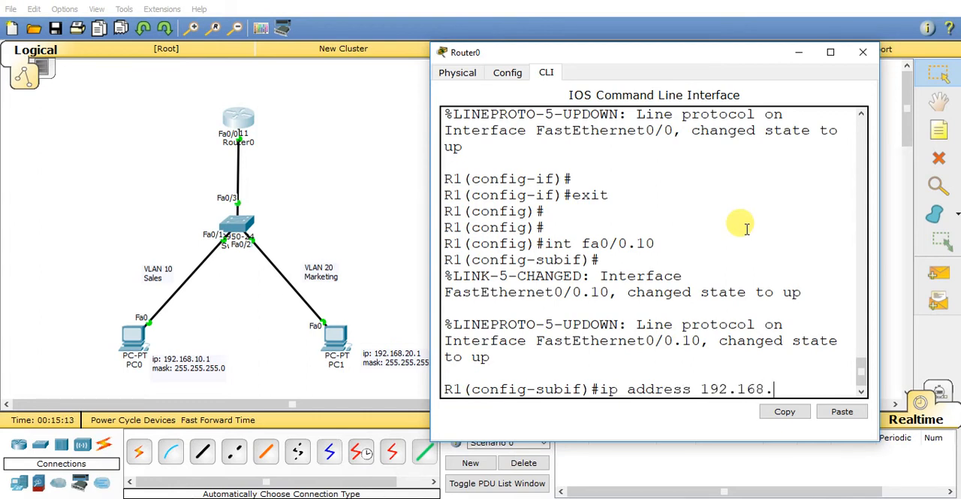
text(.10.100 255.255.255.0)
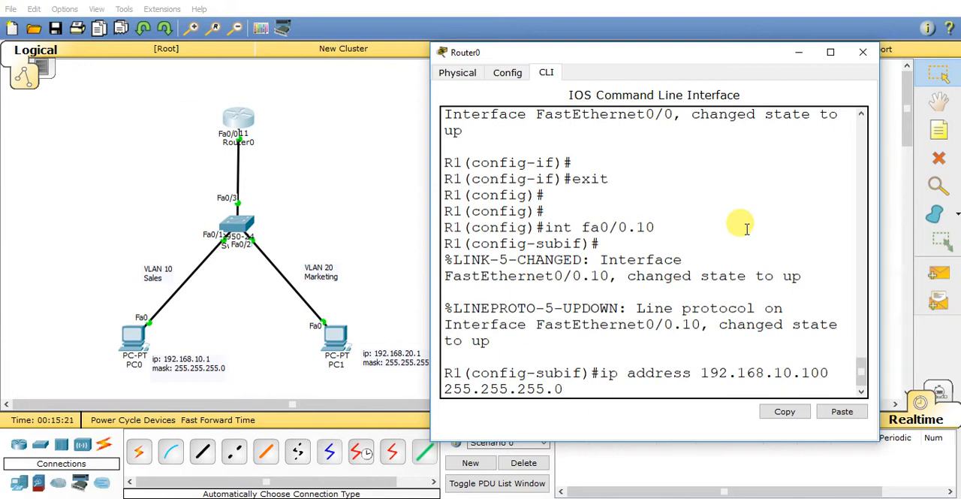
key(Return)
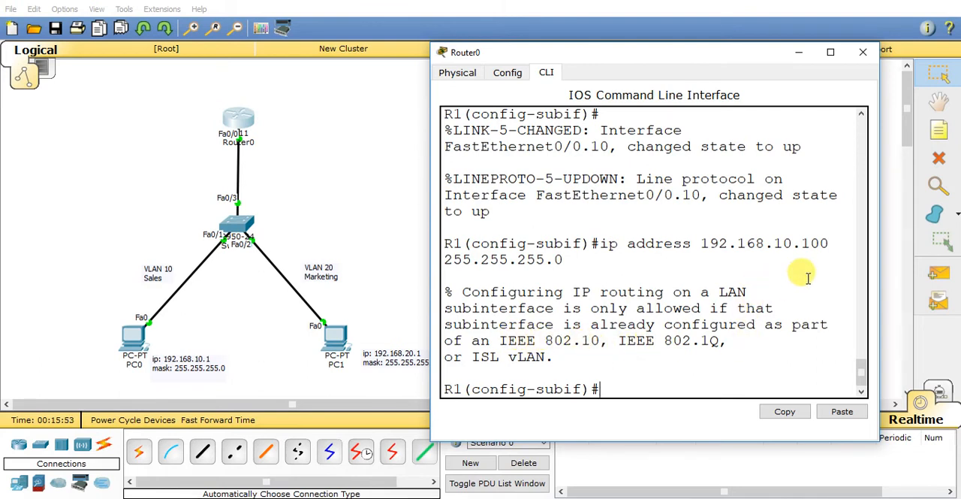
Step: Set the encapsulation of R1's subinterface fa0/0.10 to dot1Q with VLAN ID 10
text(ca)
key(Tab)
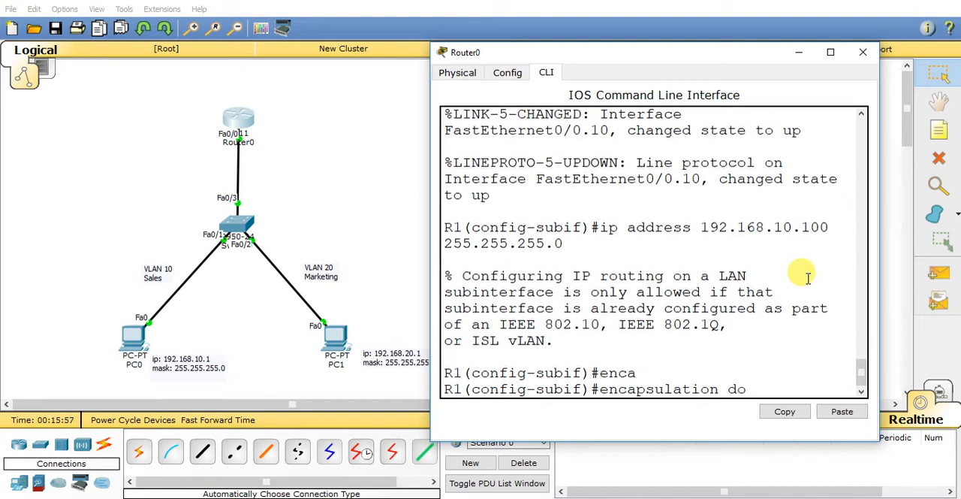
text(do)
key(Tab)
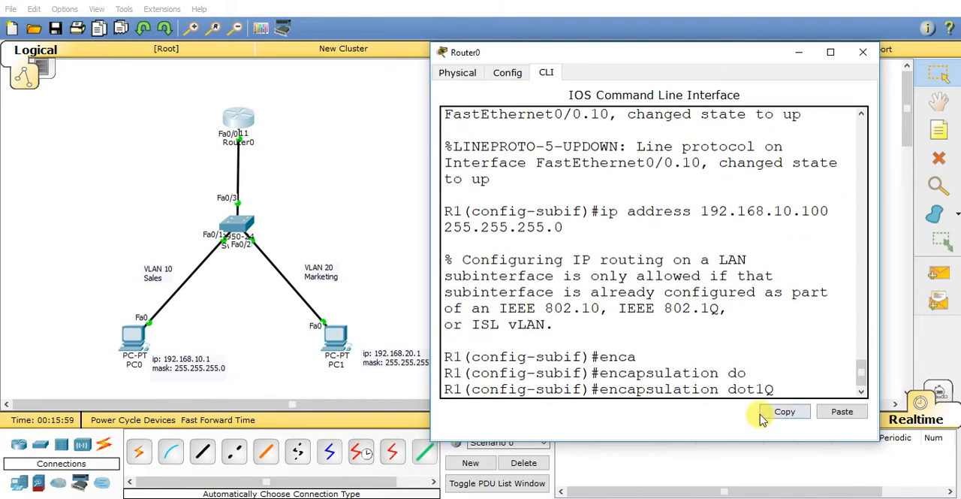
drag(727, 386, 772, 386)
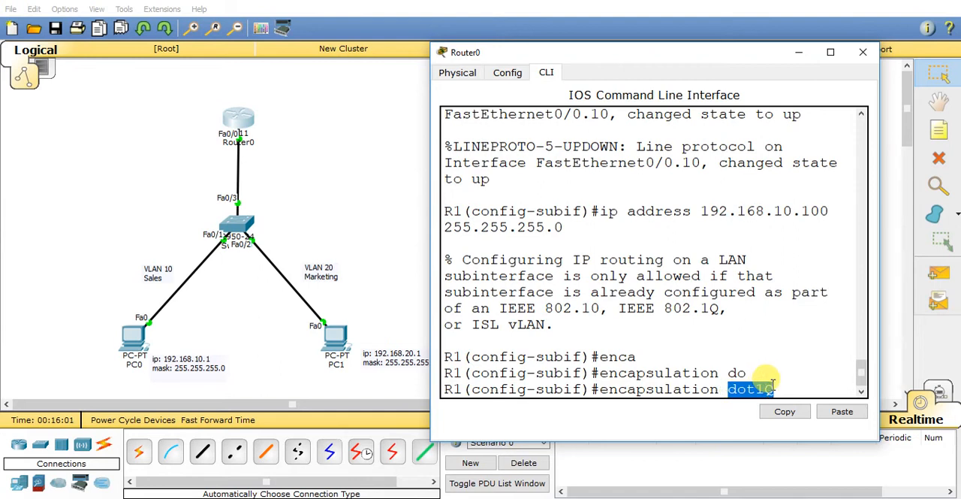
click(756, 371)
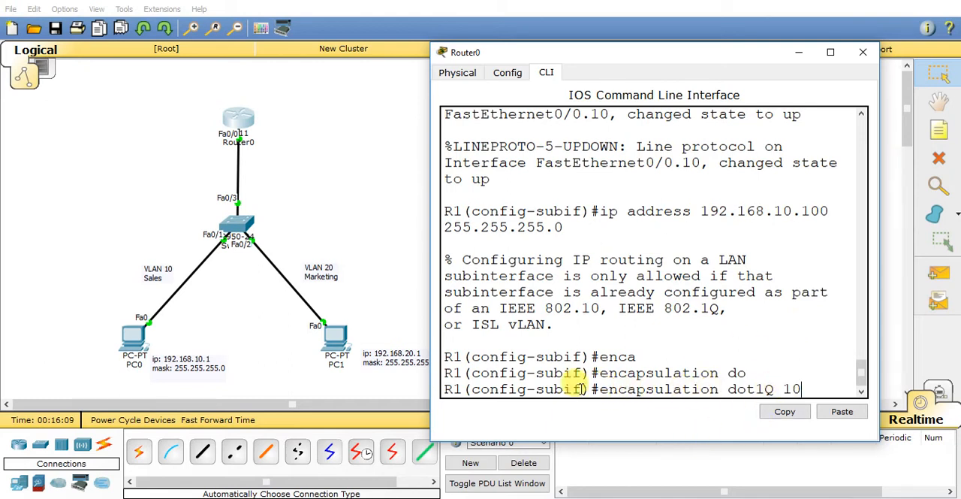
drag(599, 389, 793, 385)
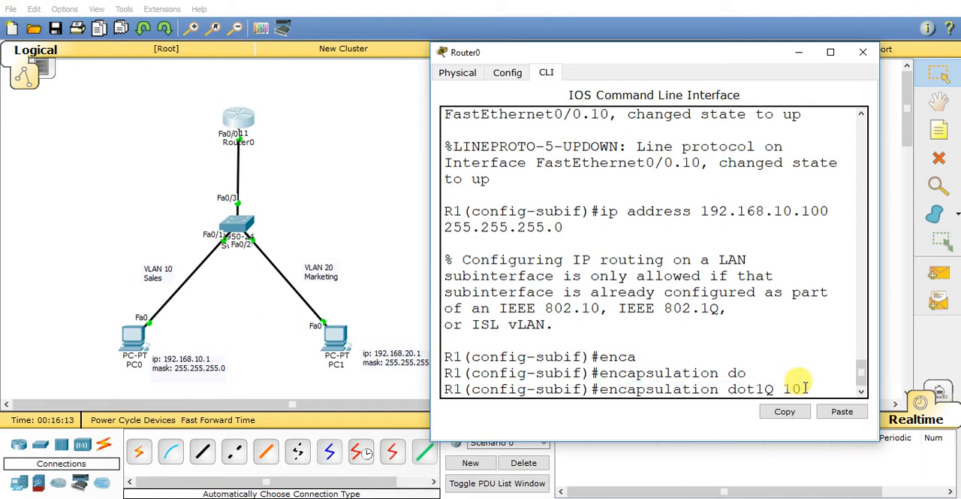
key(Return)
Step: Assign IP address 192.168.10.100 with mask 255.255.255.0 to subinterface fa0/0.10 and enable it with no shut
key(Up)
key(Up)
key(Up)
key(Up)
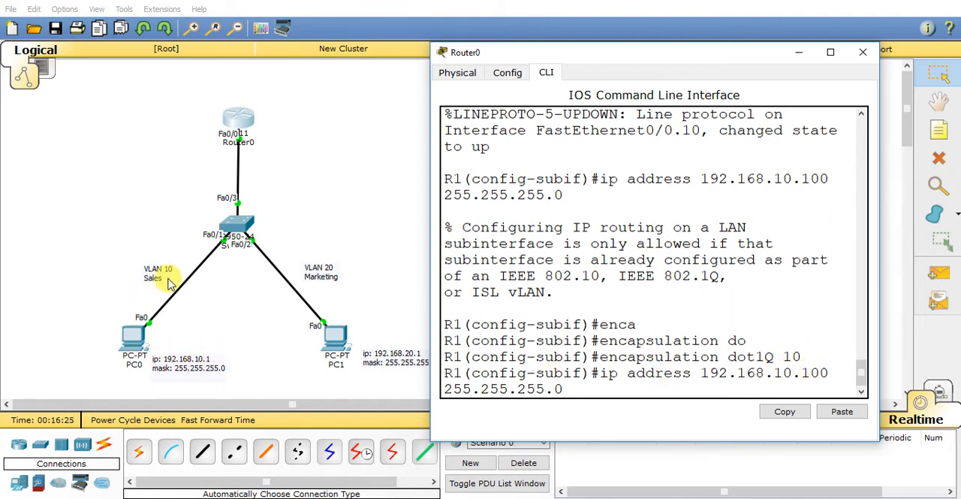
key(Return)
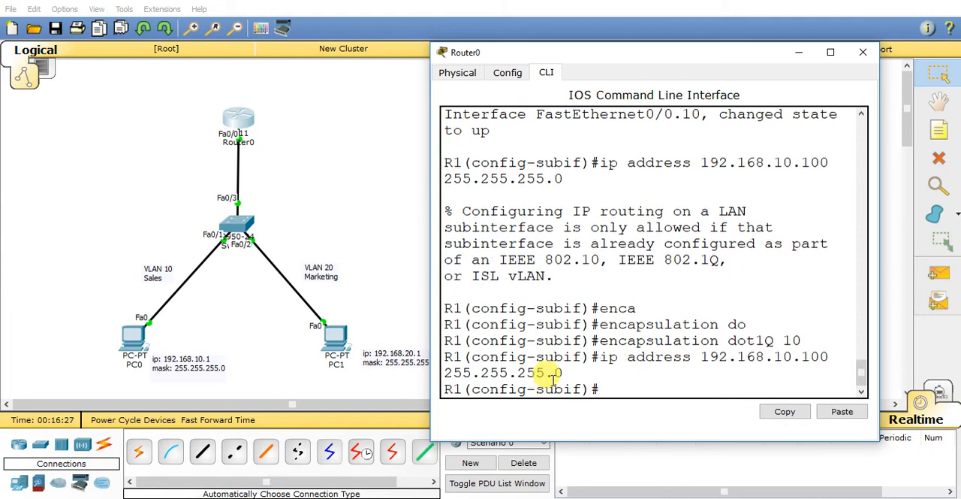
text(no shut)
key(Return)
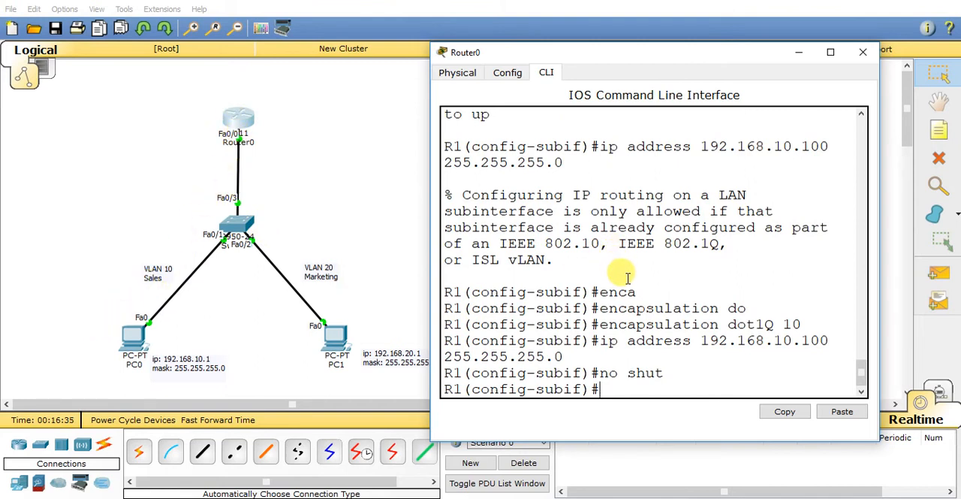
Step: Add a note reading 192.168.10.0/24 and place it just above the VLAN 10 Sales label
click(403, 226)
click(939, 132)
click(112, 206)
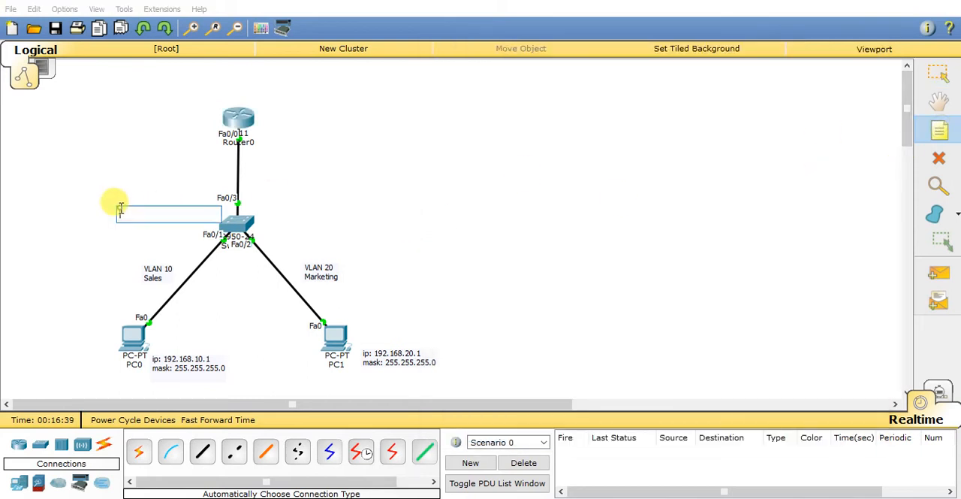
text(192.168.10.0/24)
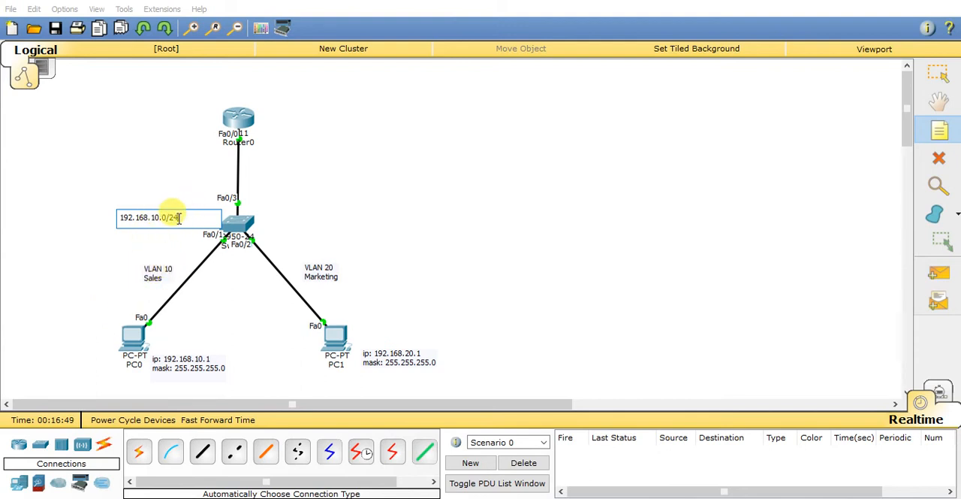
click(929, 84)
drag(166, 222, 169, 257)
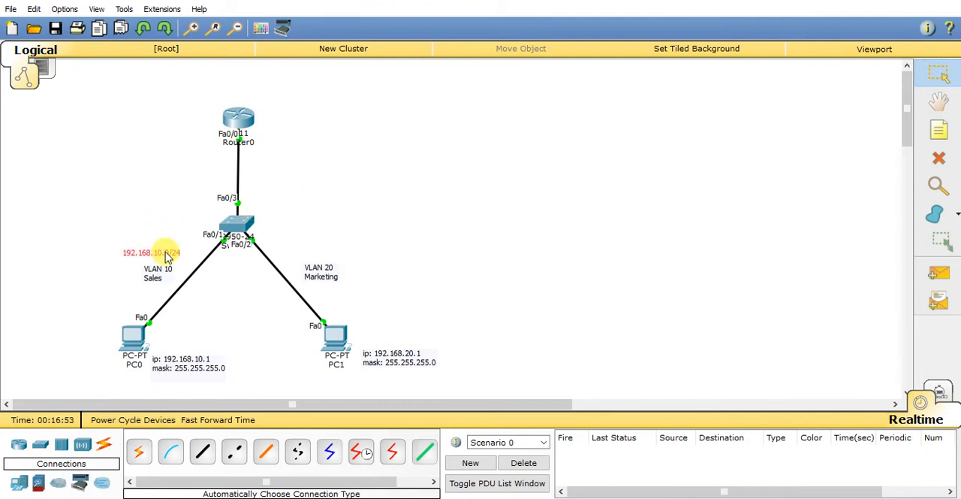
Step: Add a note reading 192.168.20.0/24 and place it just above the VLAN 20 Marketing label
click(938, 129)
click(304, 254)
text(192.168.2)
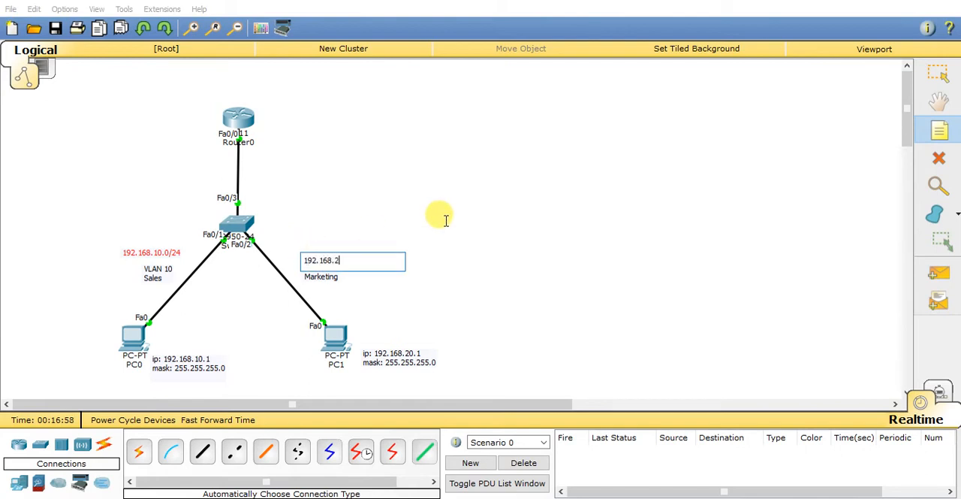
text(0.0/24)
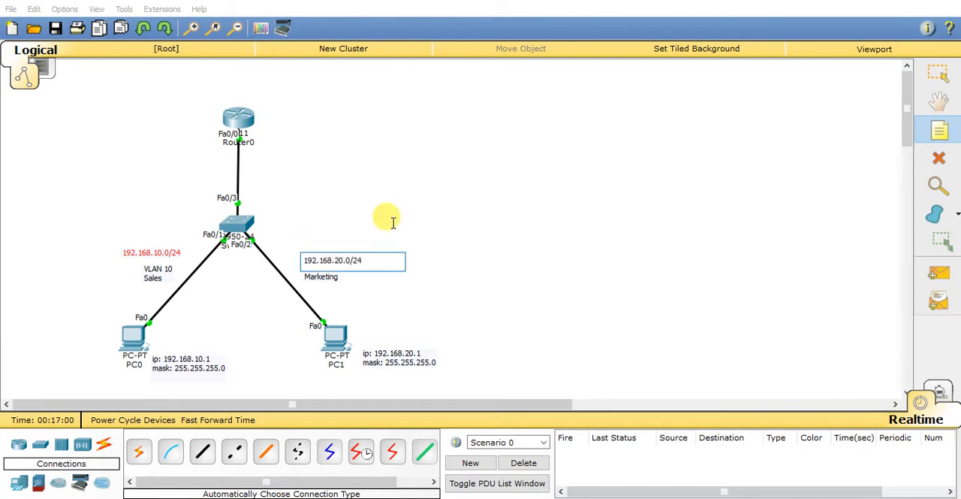
click(929, 84)
drag(353, 253, 341, 255)
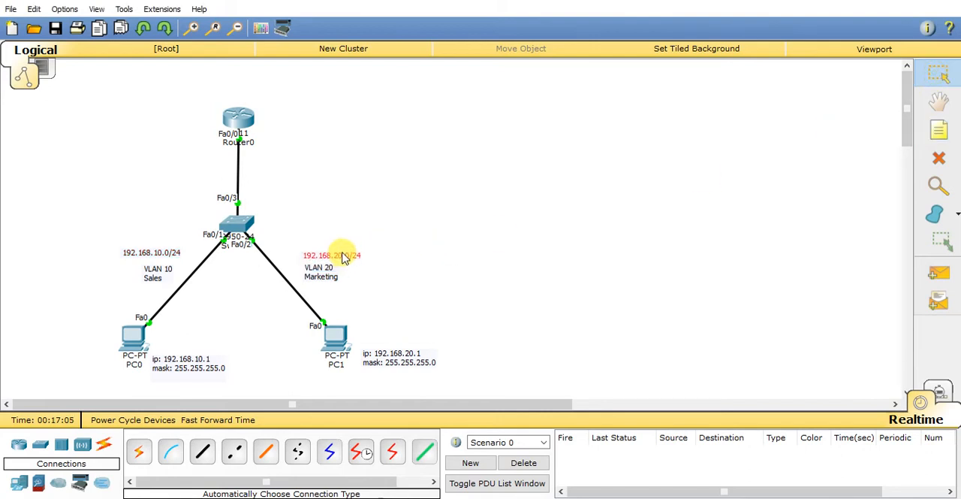
Step: Ping the router's subinterface address 192.168.10.100 from PC0's command prompt
click(129, 345)
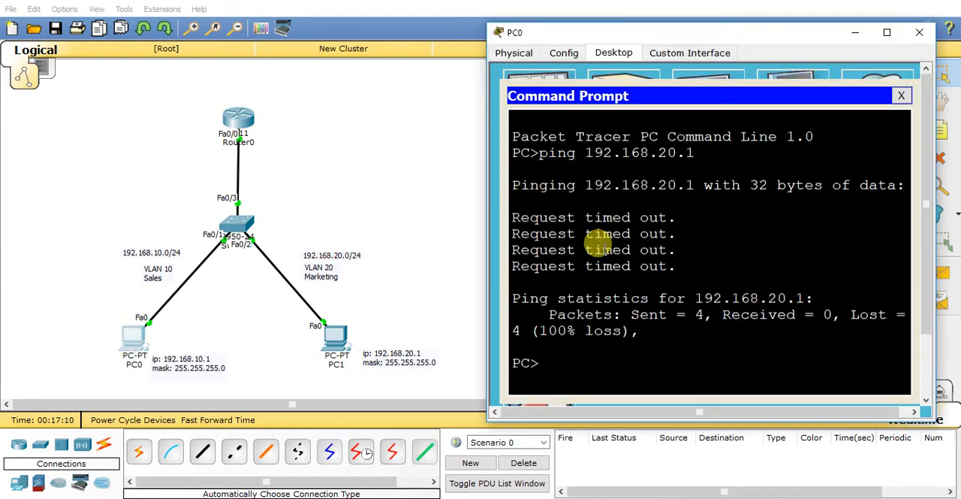
key(Up)
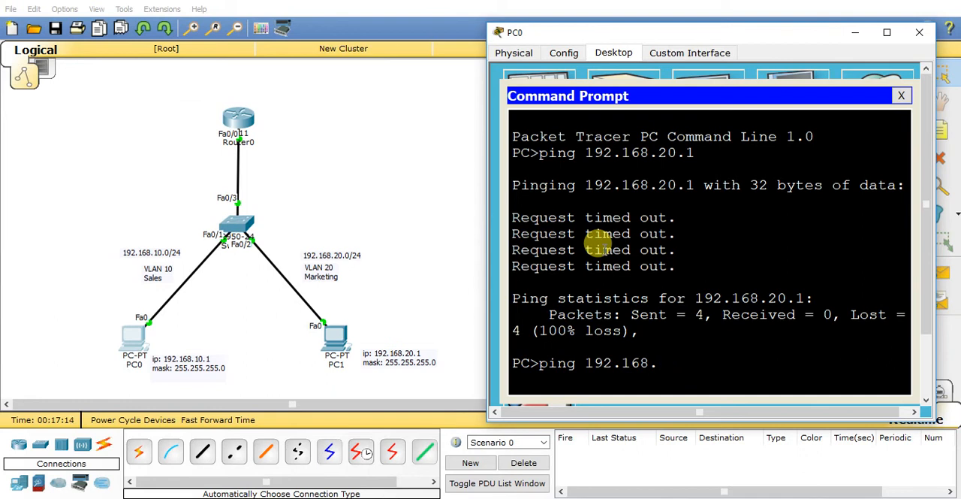
text(100)
key(Return)
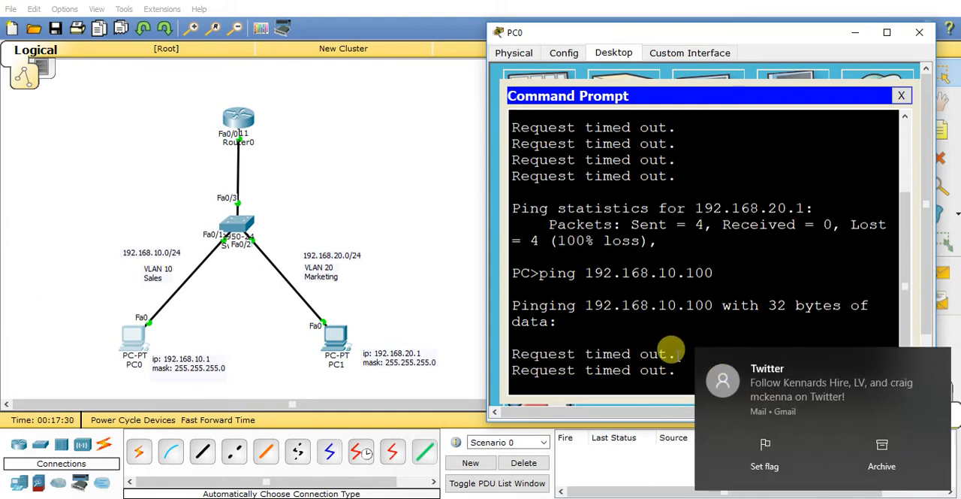
click(941, 364)
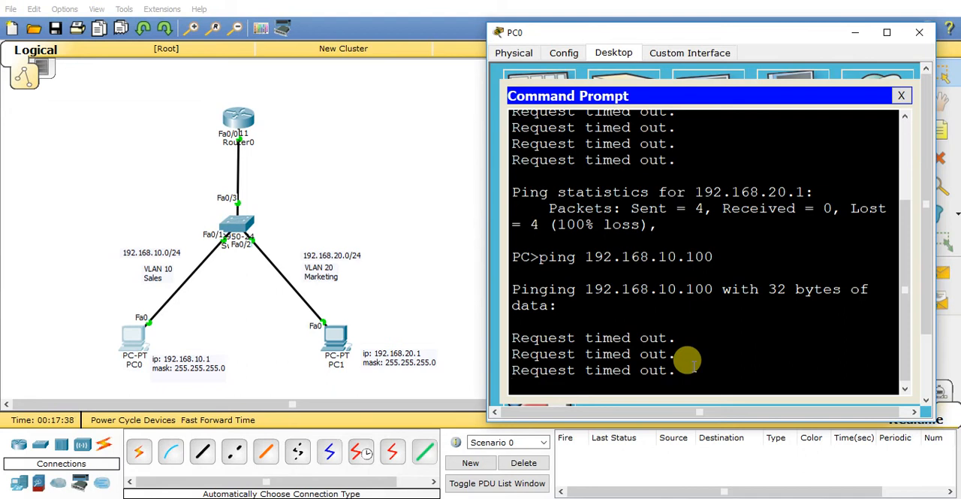
Step: Set PC0's default gateway to 192.168.10.100 in its IP configuration
click(902, 98)
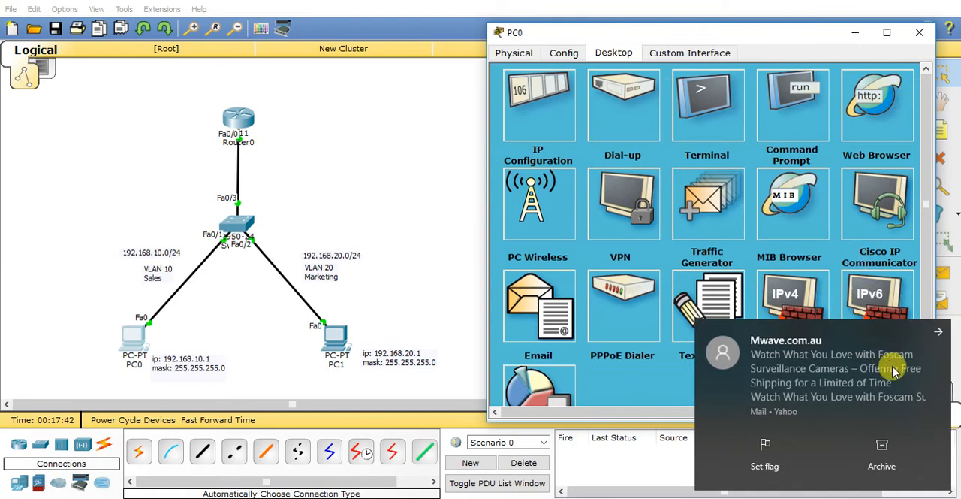
click(937, 333)
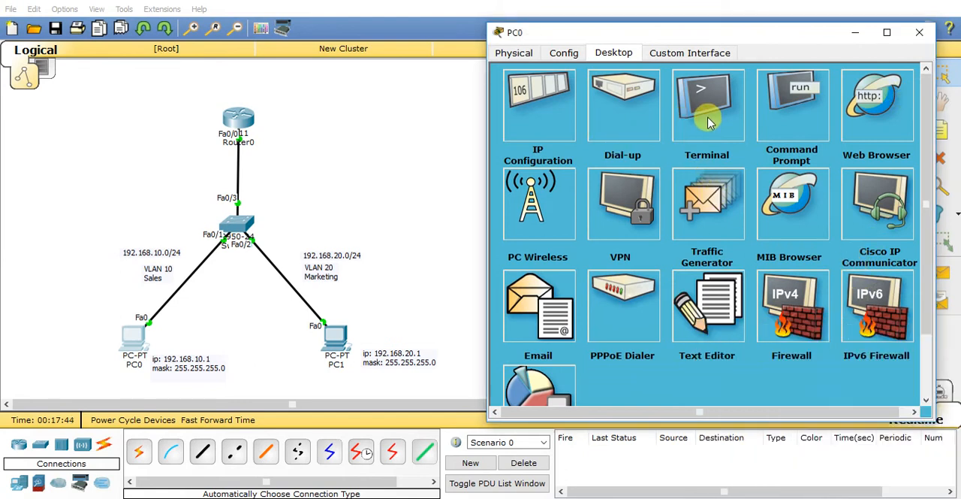
click(778, 119)
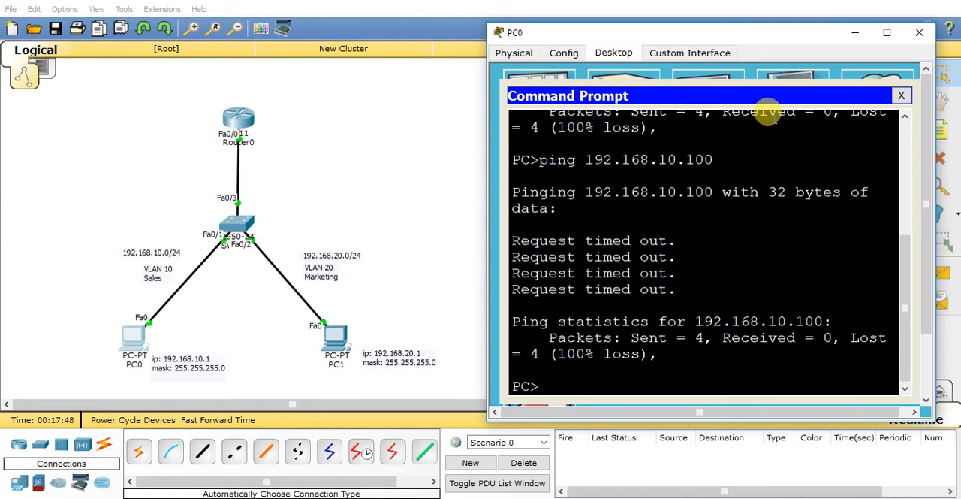
click(899, 98)
click(541, 116)
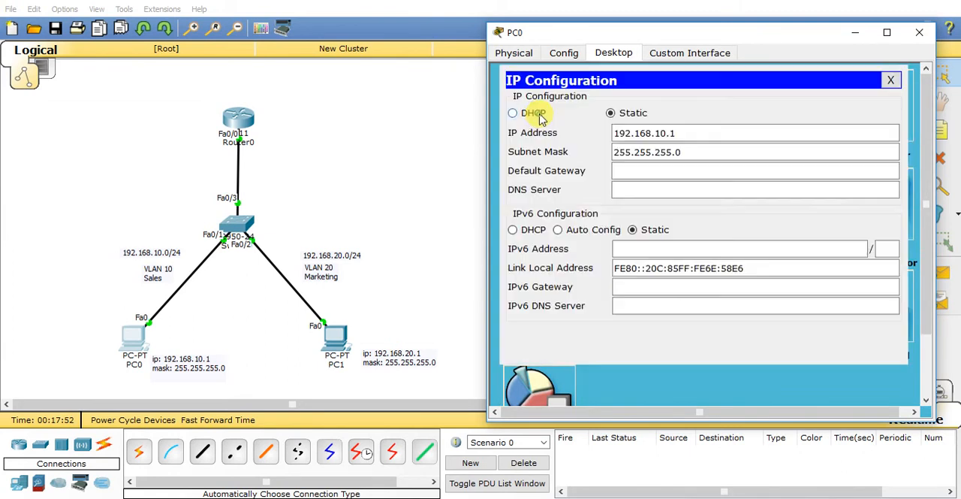
click(625, 174)
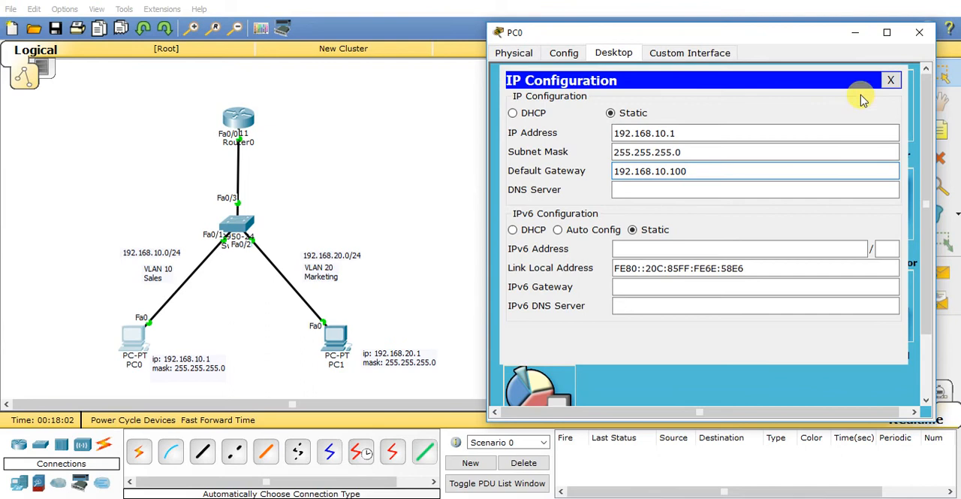
click(889, 81)
Step: Repeat the ping to 192.168.10.100 from PC0 and close the PC0 window
click(785, 112)
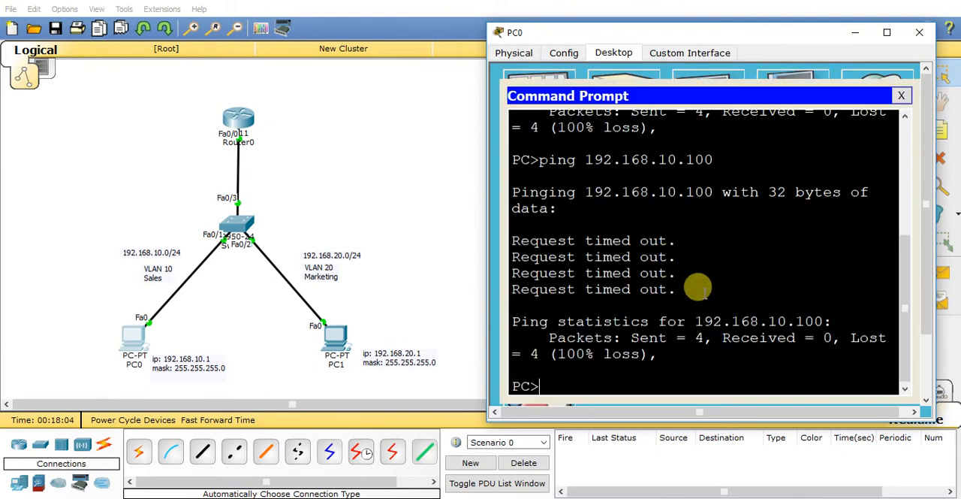
key(Up)
key(Return)
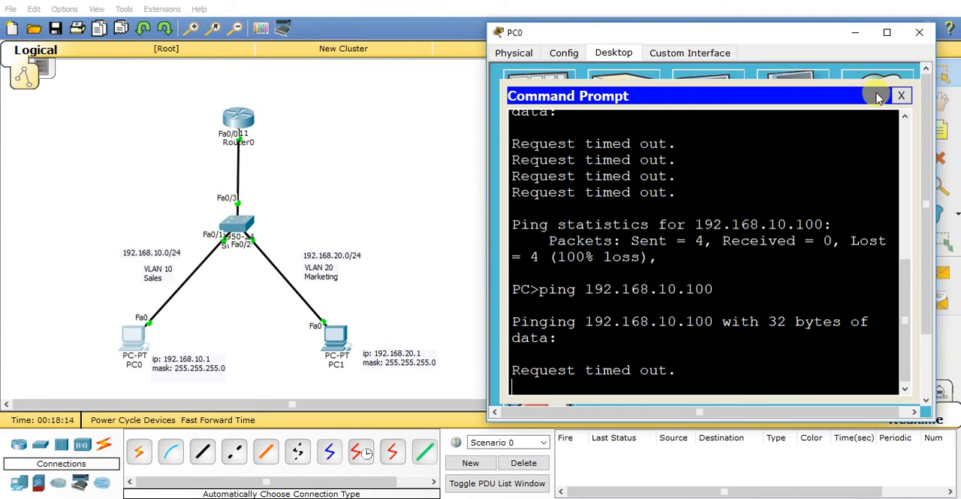
click(901, 95)
click(920, 33)
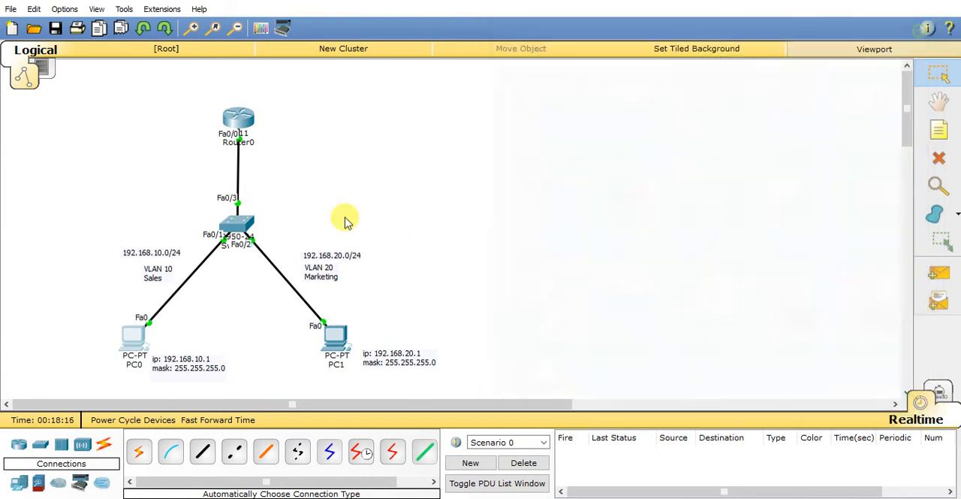
Step: Configure Switch0's interface fa0/3, the link to the router, as a trunk with switchport mode trunk
click(238, 224)
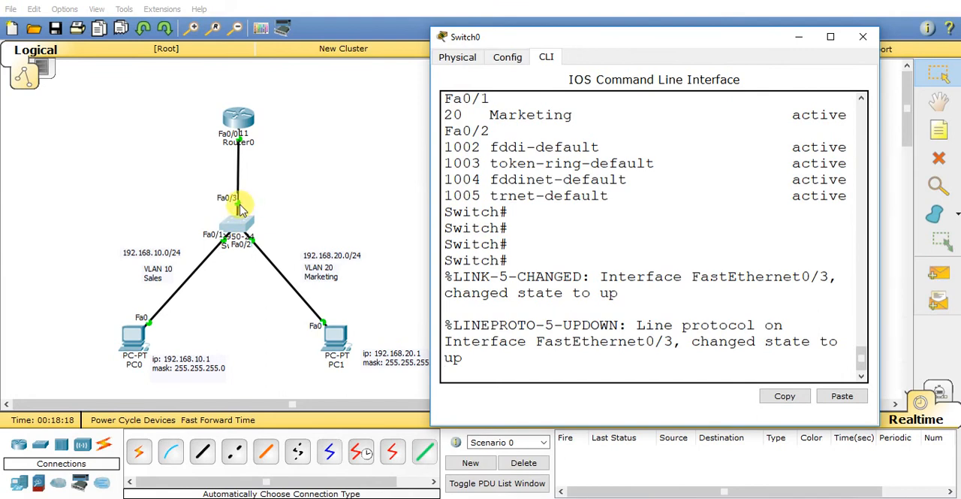
key(Return)
key(Return)
text(conf t)
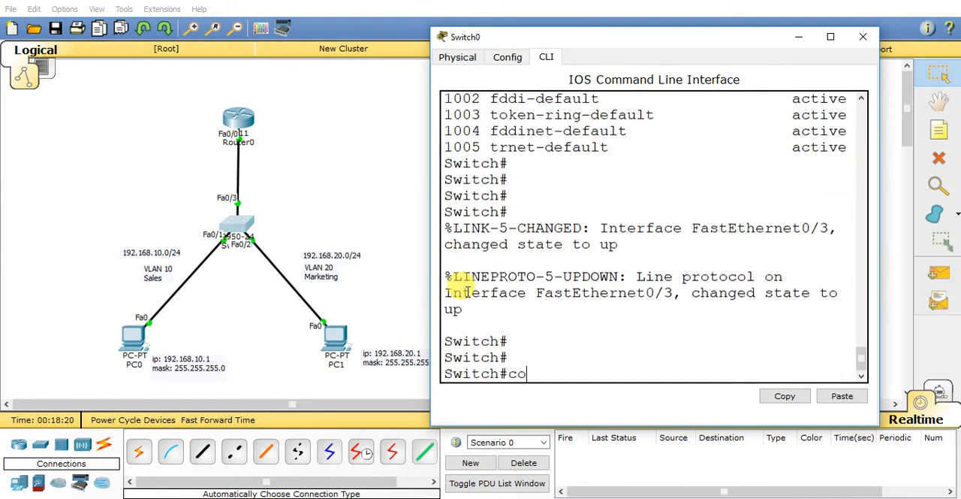
key(Return)
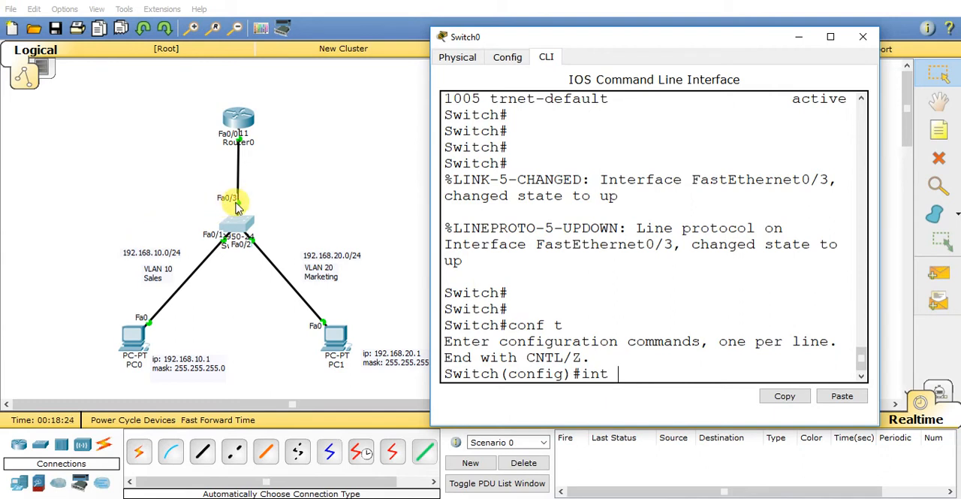
text(int fa0/3)
key(Return)
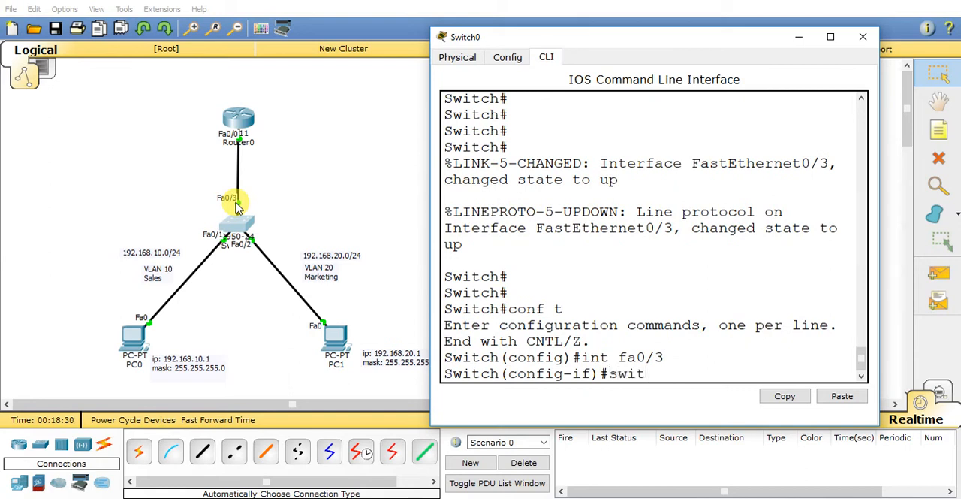
text(swit)
key(Tab)
text(mode)
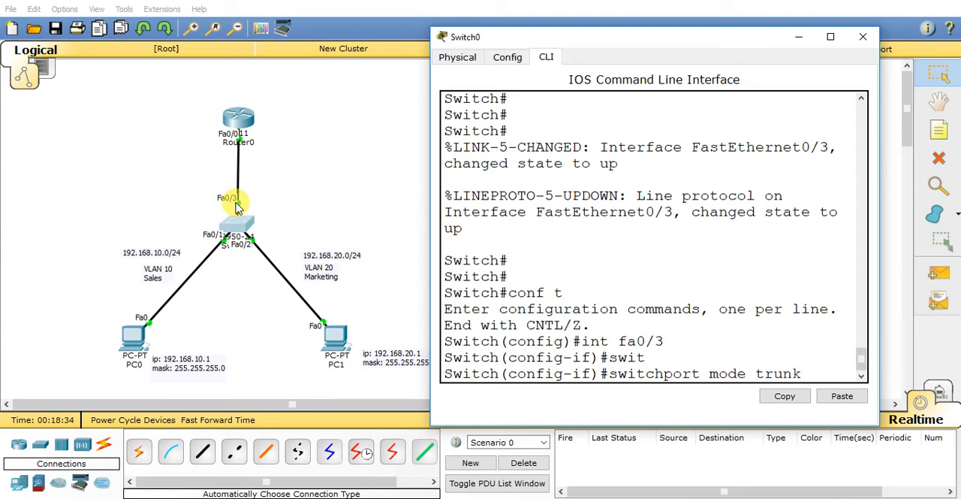
key(Return)
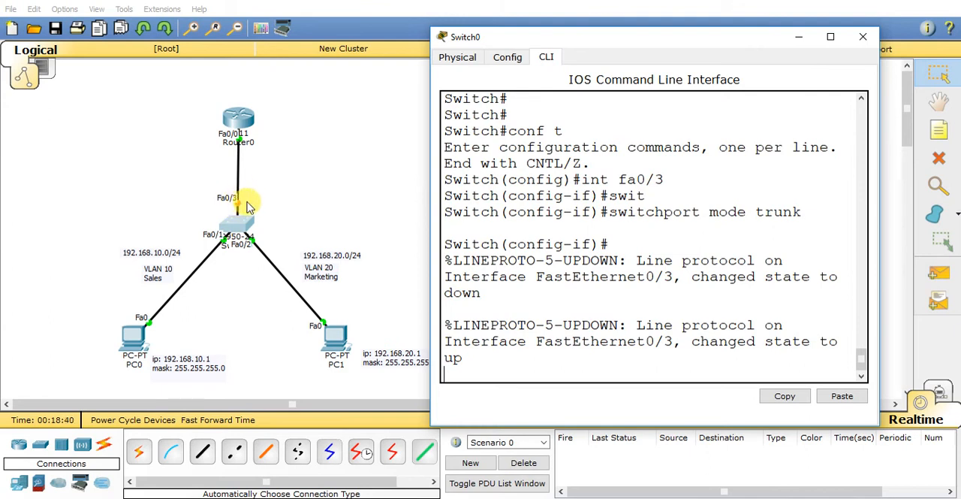
Step: Leave interface configuration mode on Switch0 with the end command
key(Return)
key(Return)
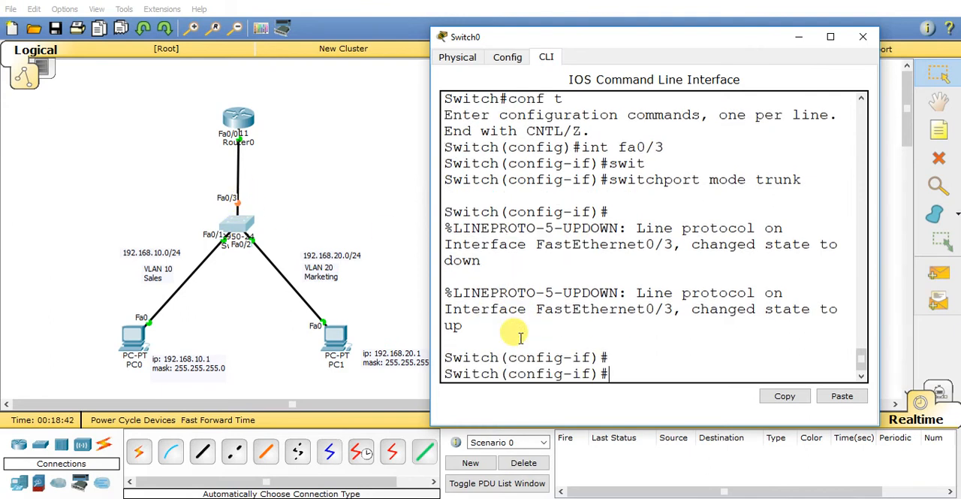
text(end)
key(Return)
key(Return)
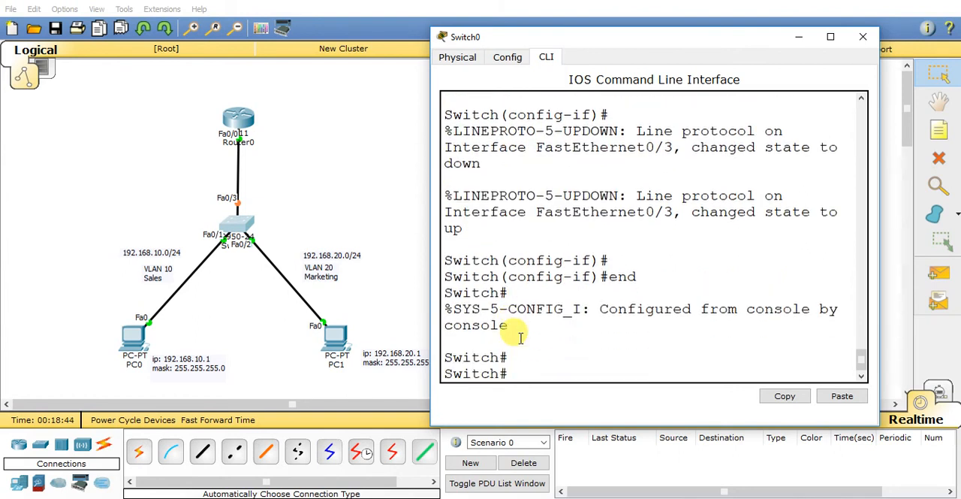
Step: Run show interfaces trunk on Switch0, examine fa0/3's encapsulation and active VLANs, and close the switch window
text(sh interfaces)
key(Tab)
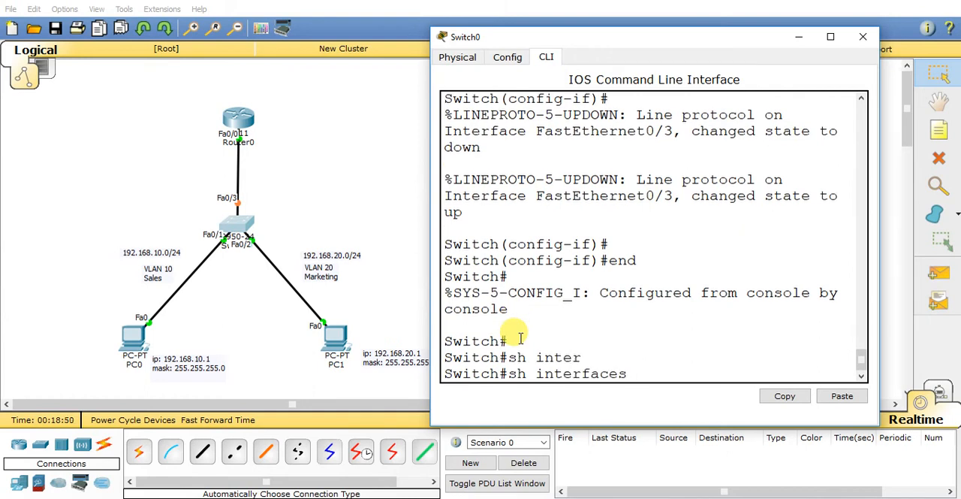
text(tru)
key(Tab)
key(Return)
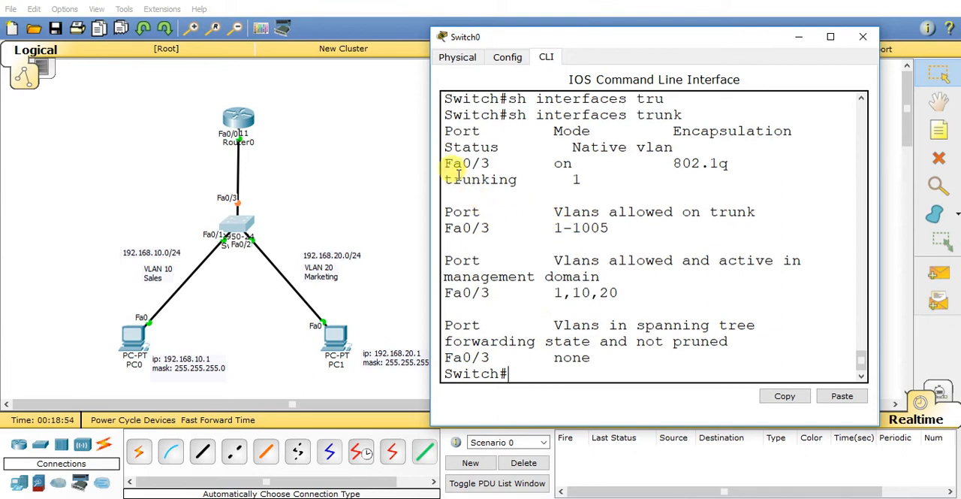
drag(446, 163, 490, 163)
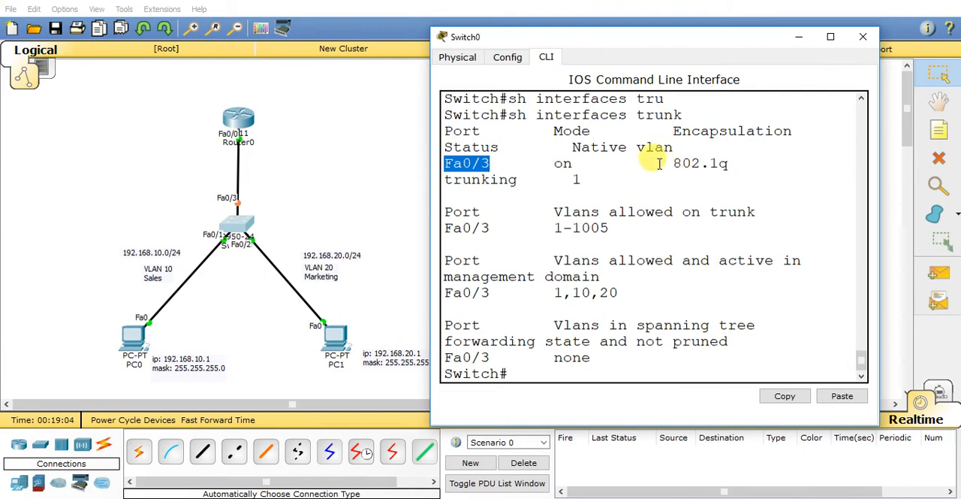
drag(672, 163, 738, 162)
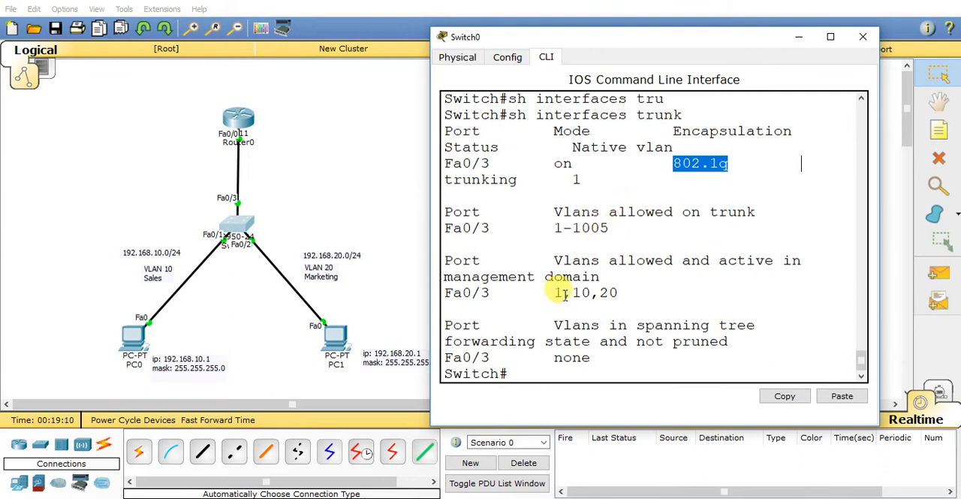
drag(554, 293, 622, 293)
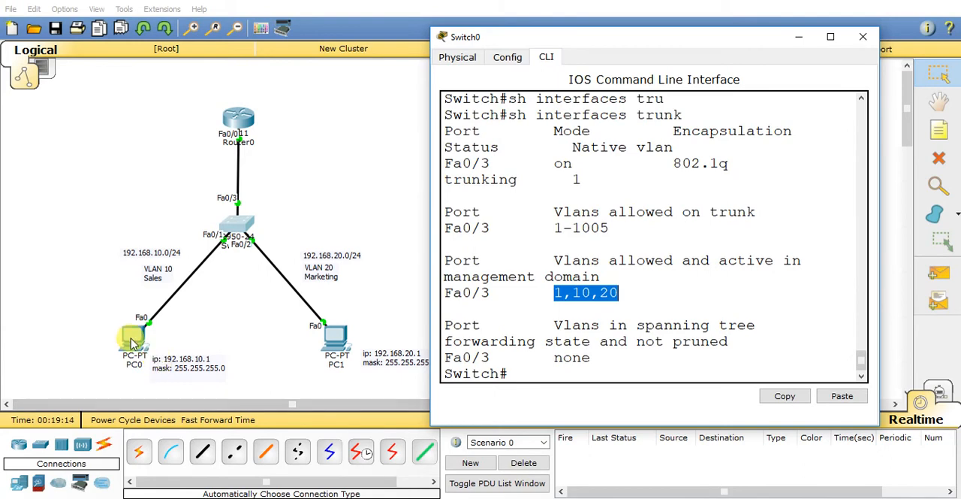
click(863, 36)
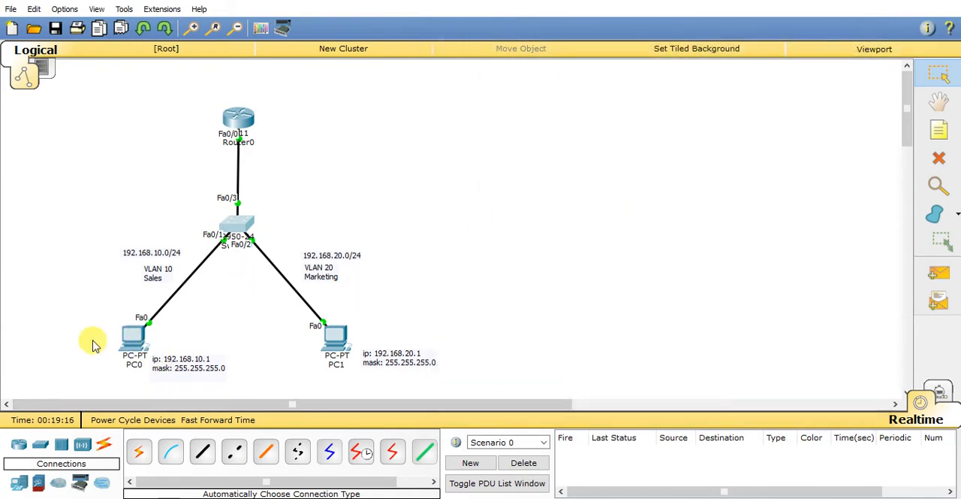
Step: Rerun the ping to 192.168.10.100 from PC0's command prompt and close the PC0 window
click(128, 341)
drag(514, 79, 740, 29)
click(777, 108)
key(Up)
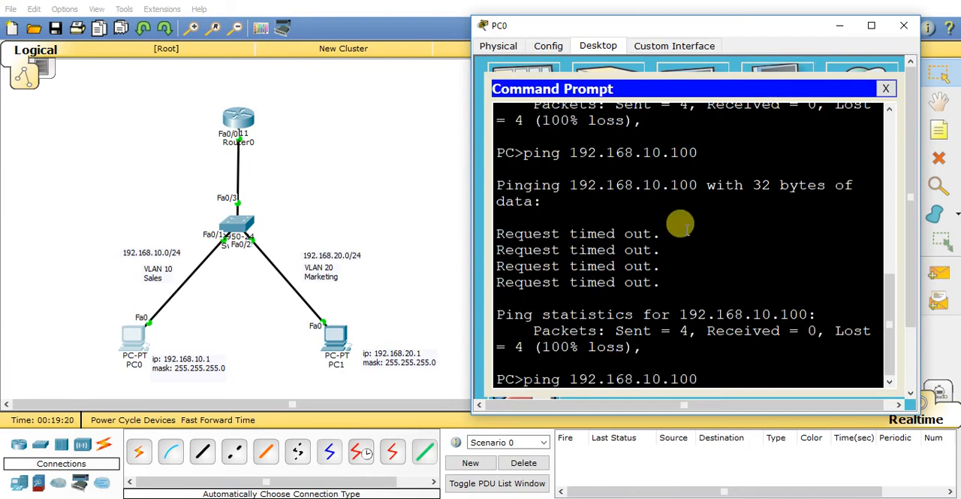
key(Return)
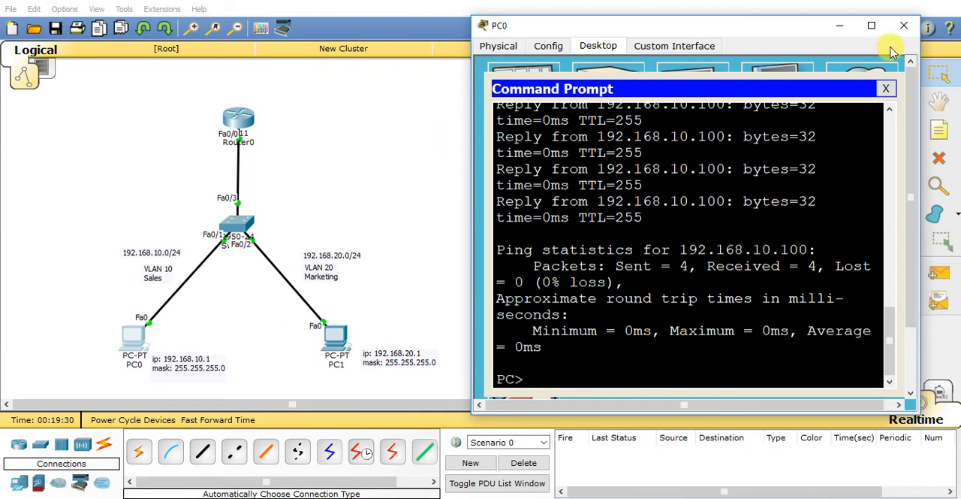
click(904, 25)
Step: Exit the VLAN 10 subinterface on Router0 and enter subinterface fa0/0.20
click(237, 118)
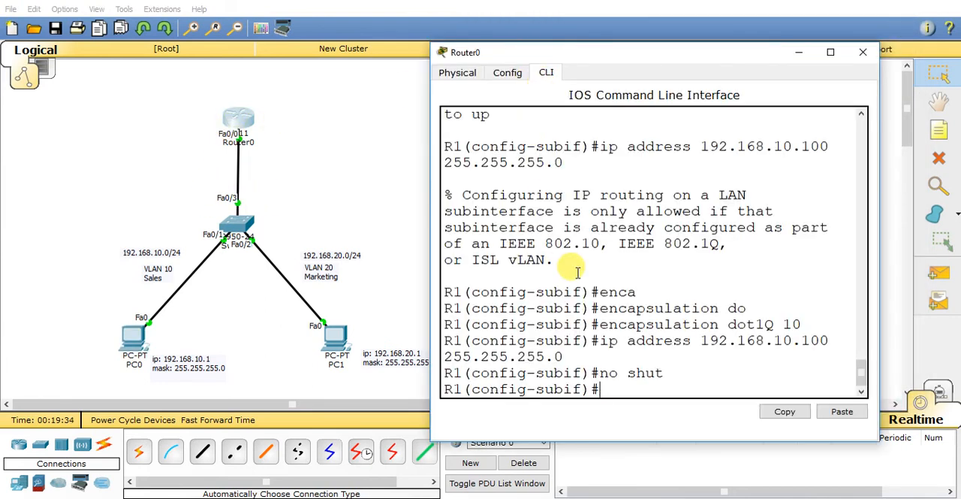
key(Return)
key(Return)
text(exit)
key(Return)
key(Return)
text(ig)#int fa0/0.)
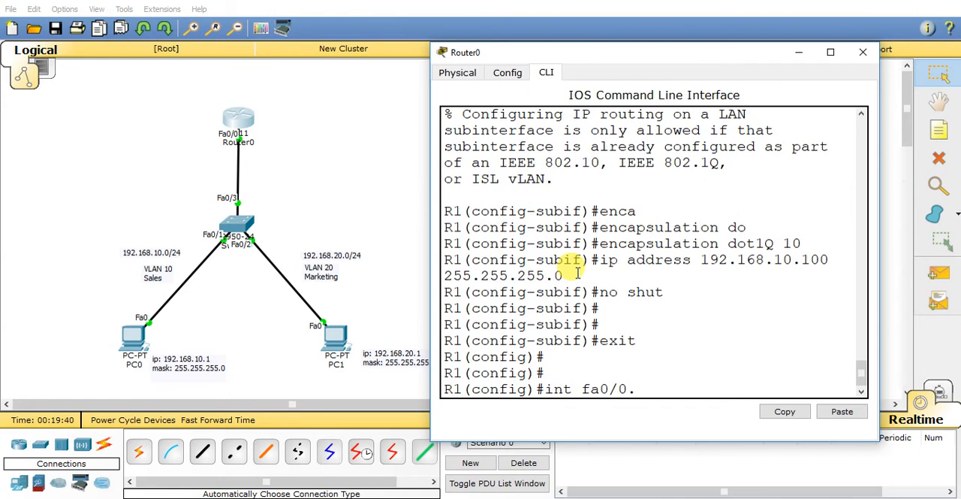
text(20)
key(Return)
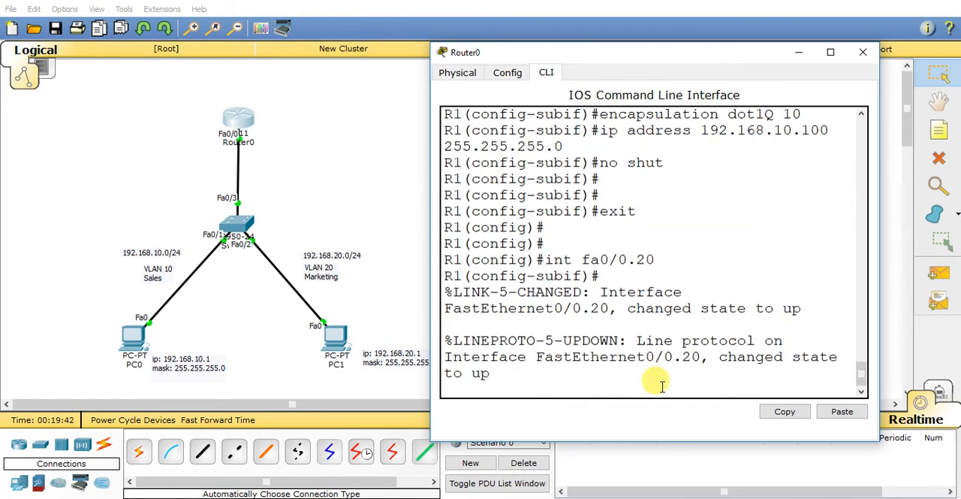
drag(546, 259, 668, 255)
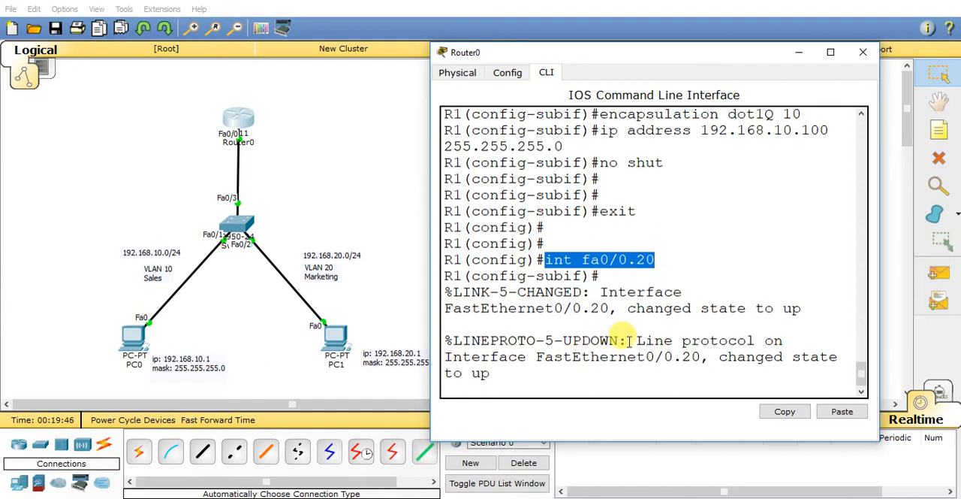
key(Return)
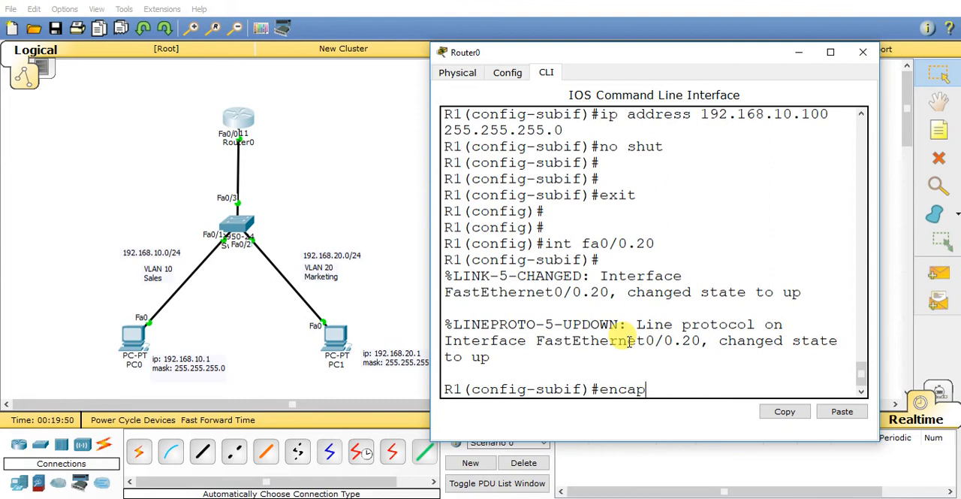
Step: Set the encapsulation of Router0's subinterface fa0/0.20 to dot1Q with VLAN 20
text(encap)
key(Tab)
text(do)
key(Tab)
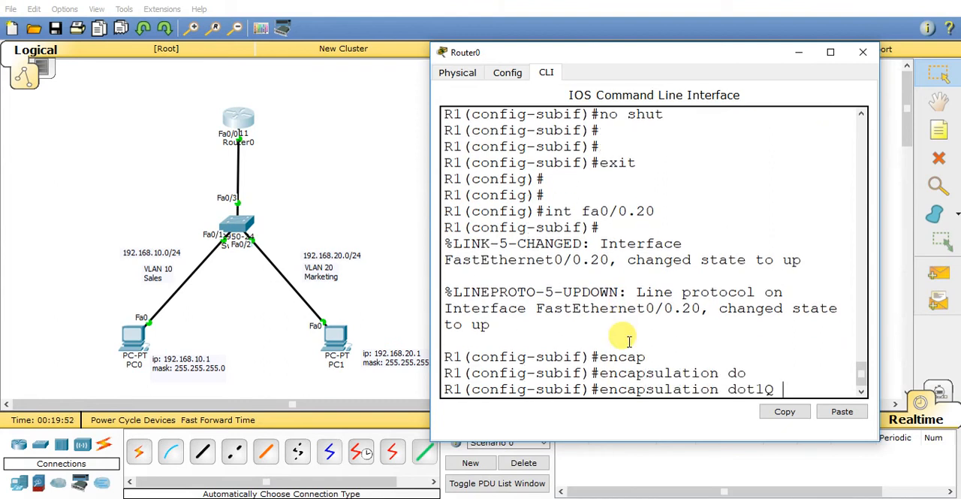
text(20)
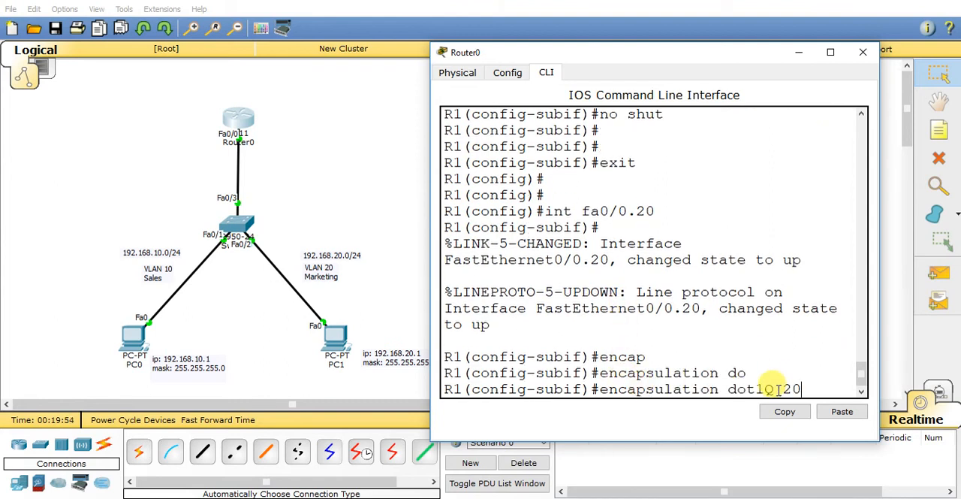
double_click(790, 387)
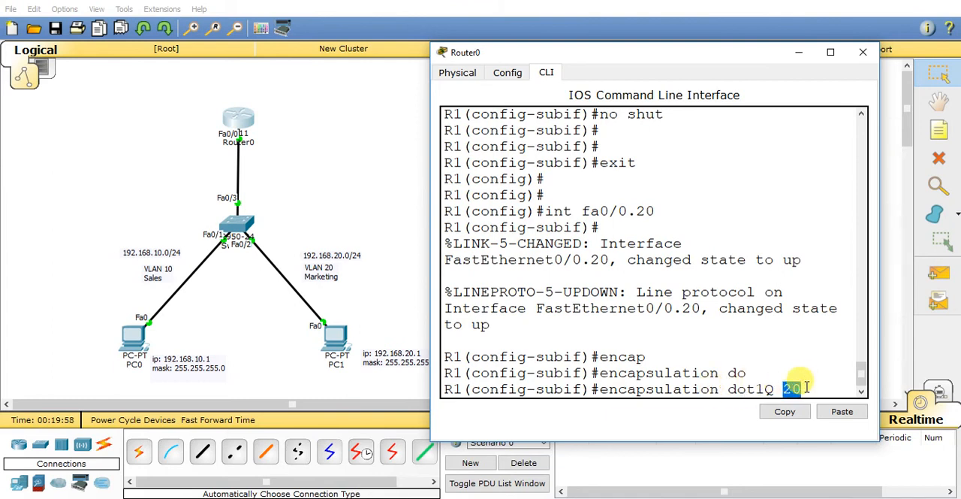
key(Return)
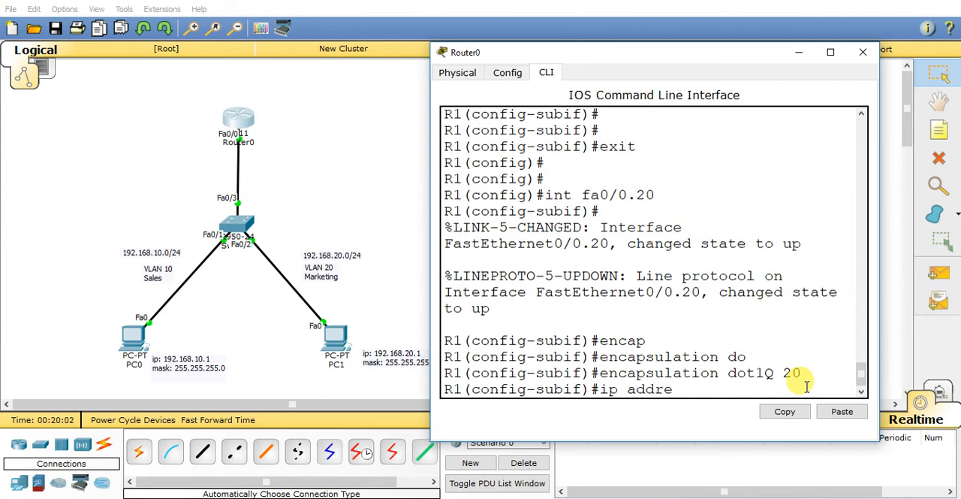
Step: Assign IP address 192.168.20.100 255.255.255.0 to subinterface fa0/0.20 and enable it with no shut, ending the configuration session
text(ip address 192.168.20.10)
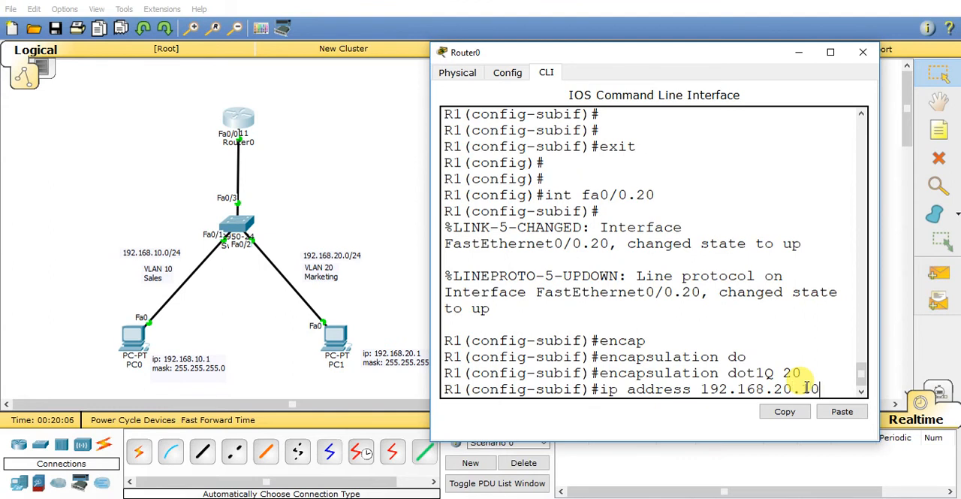
text(0 255)
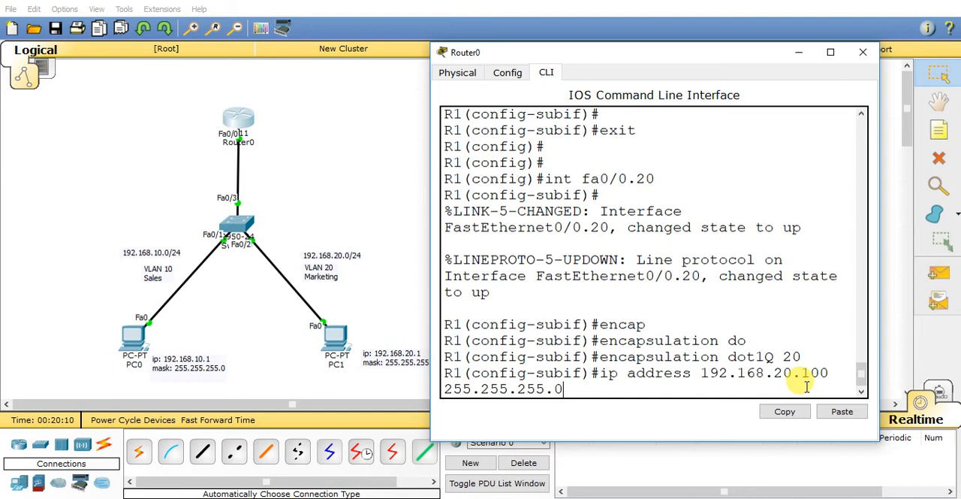
text(.255.255.0)
key(Return)
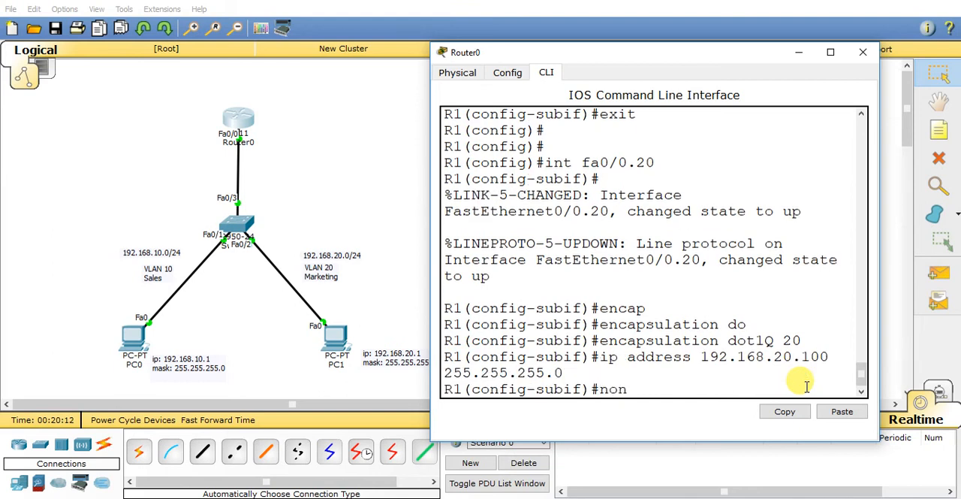
text(no hsu)
key(Return)
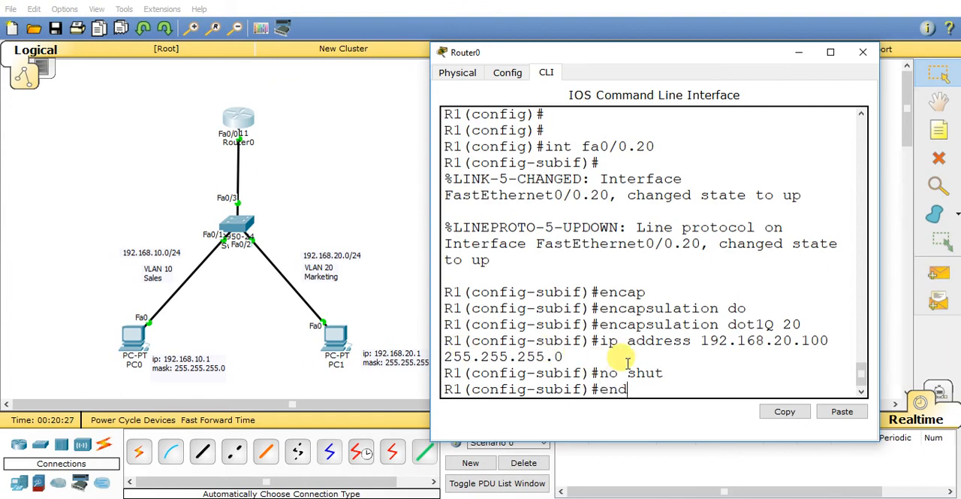
key(Return)
key(Return)
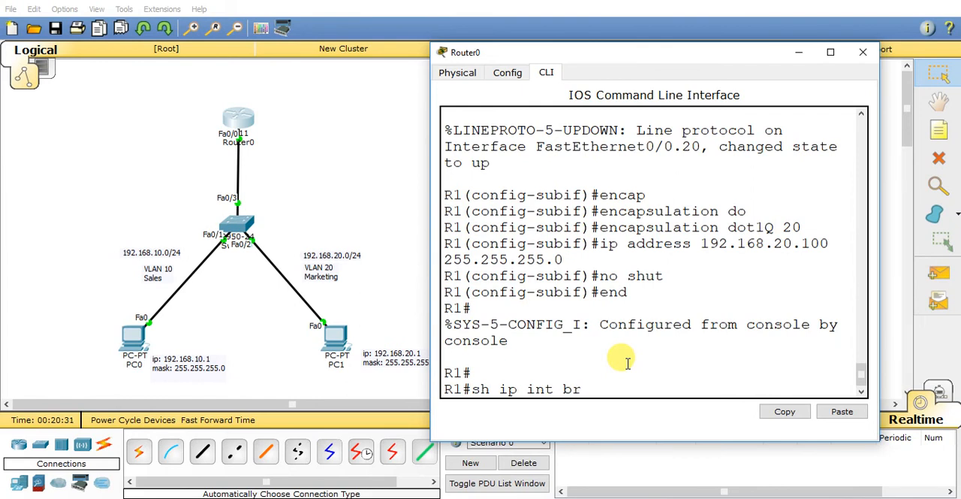
Step: Run sh ip int br on Router0, examine the addresses and status of FastEthernet0/0 and its subinterfaces, and close the router window
text(sh ip int br)
key(Return)
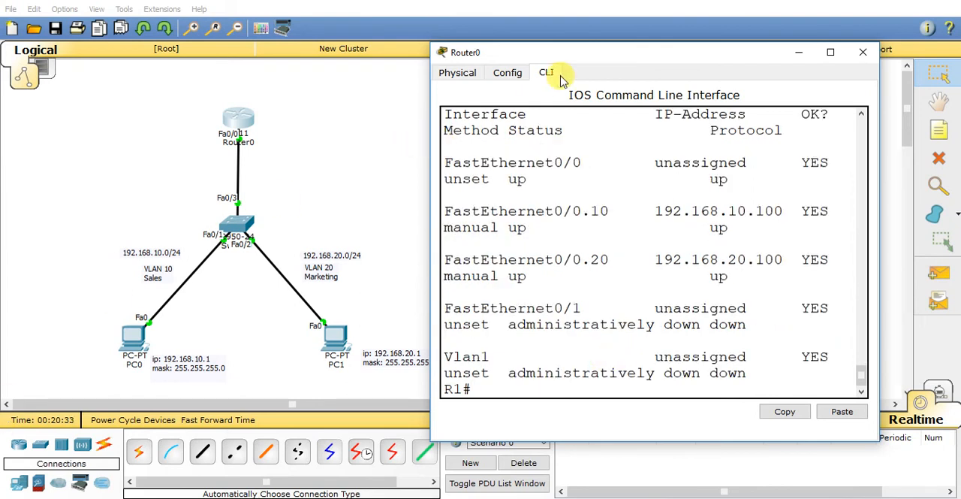
double_click(578, 57)
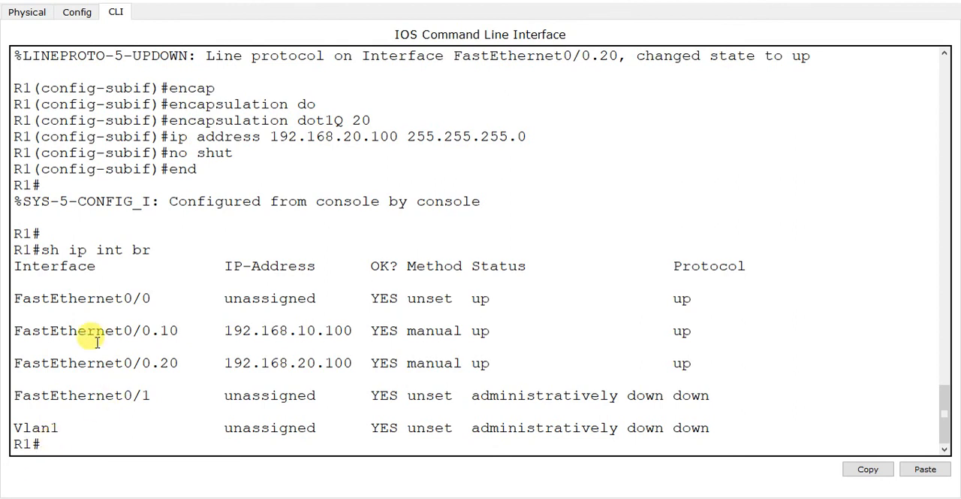
drag(10, 299, 699, 298)
drag(14, 331, 181, 331)
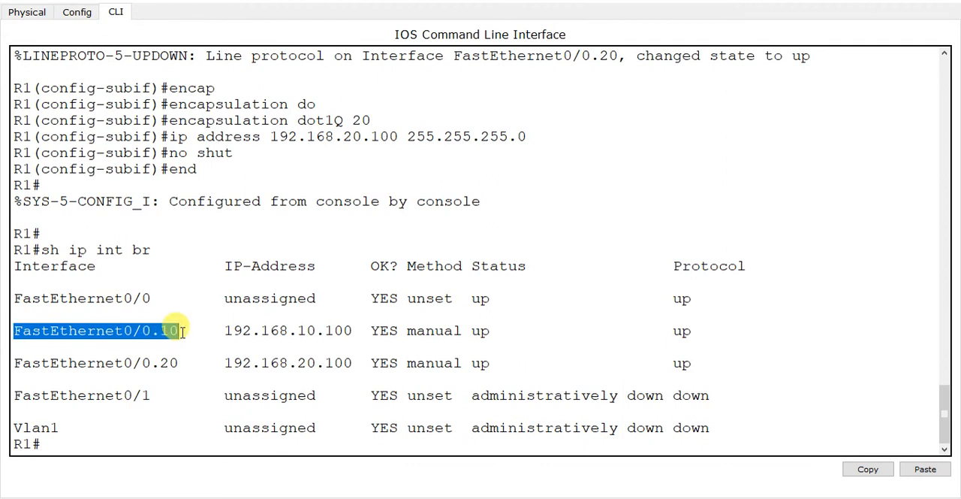
drag(181, 331, 720, 328)
drag(14, 363, 351, 363)
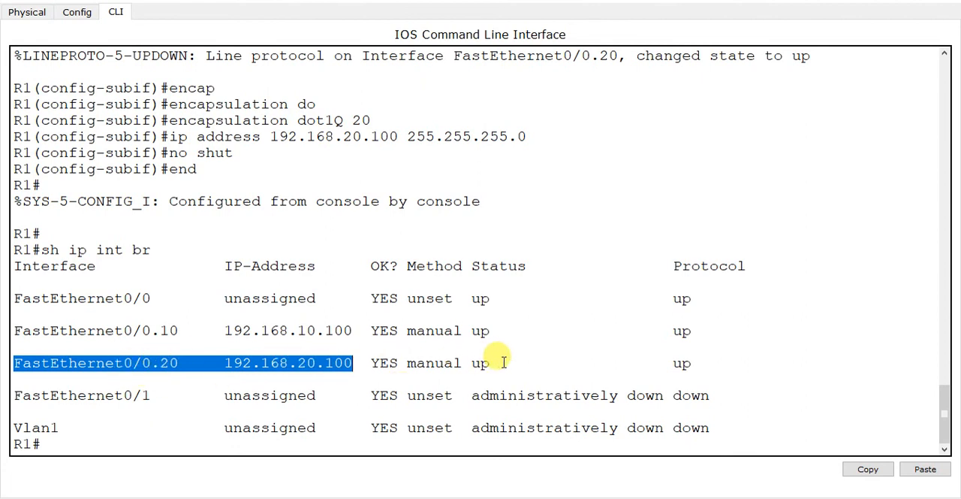
click(48, 444)
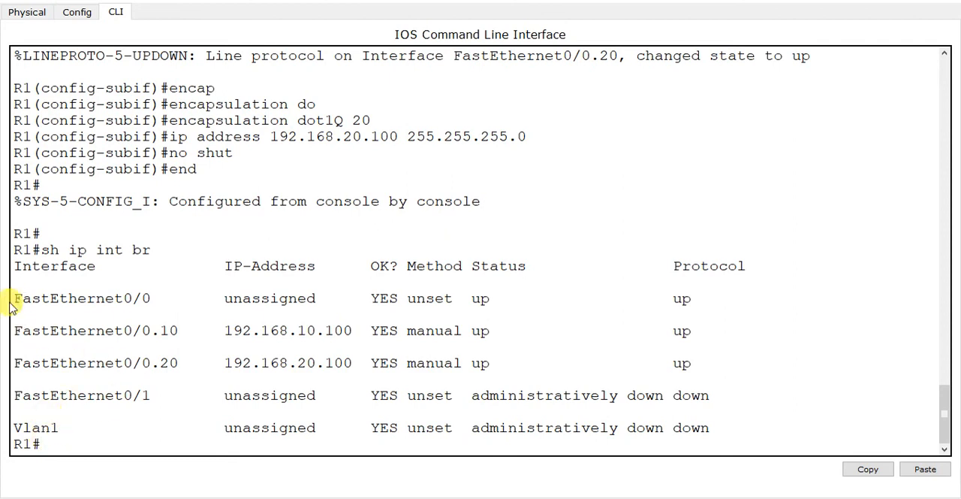
drag(14, 298, 699, 359)
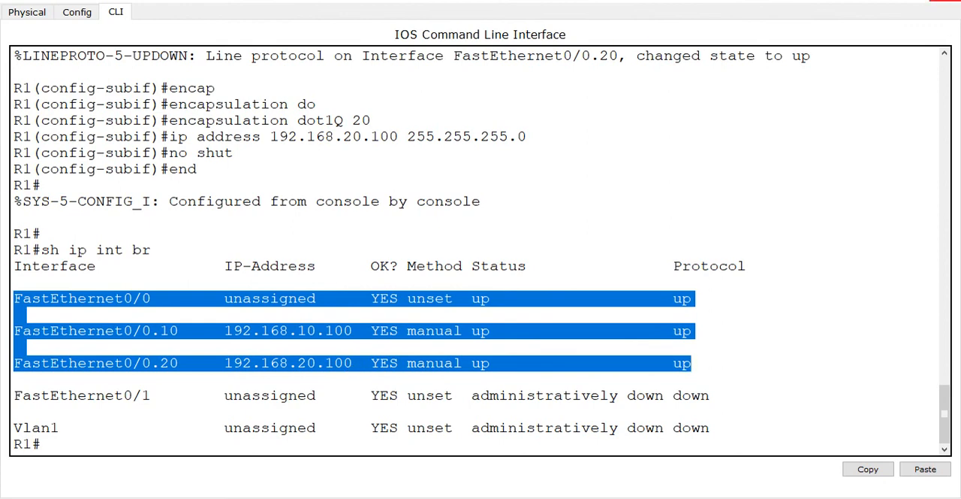
click(945, 1)
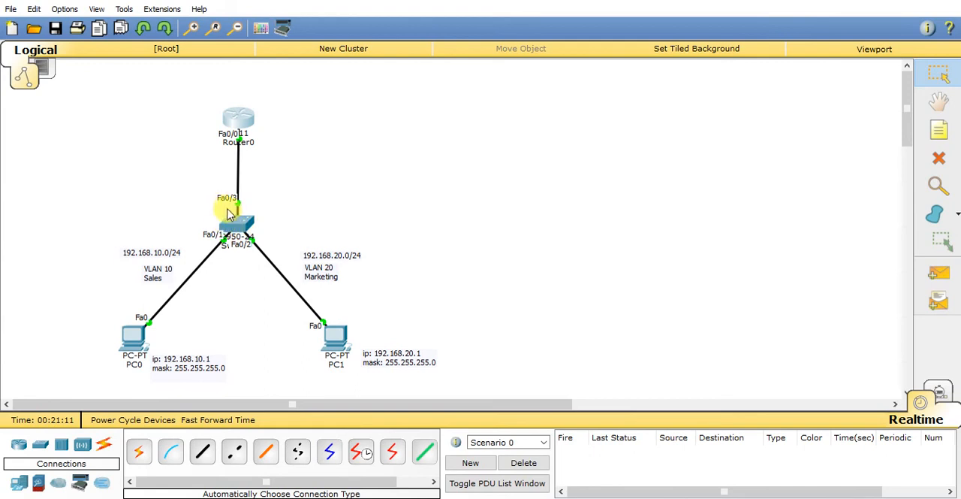
Step: Set PC1's default gateway to 192.168.20.100 in its IP configuration and close that dialog
click(340, 345)
drag(401, 88, 585, 49)
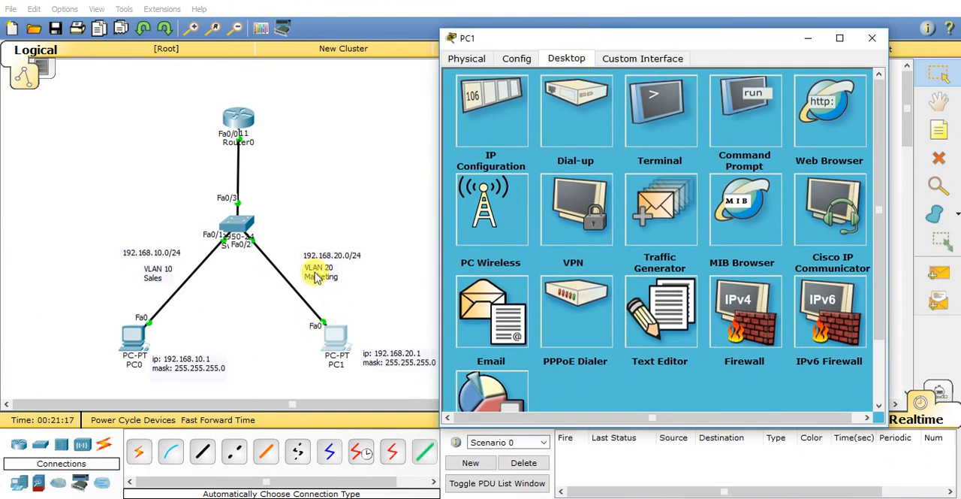
click(483, 119)
click(583, 177)
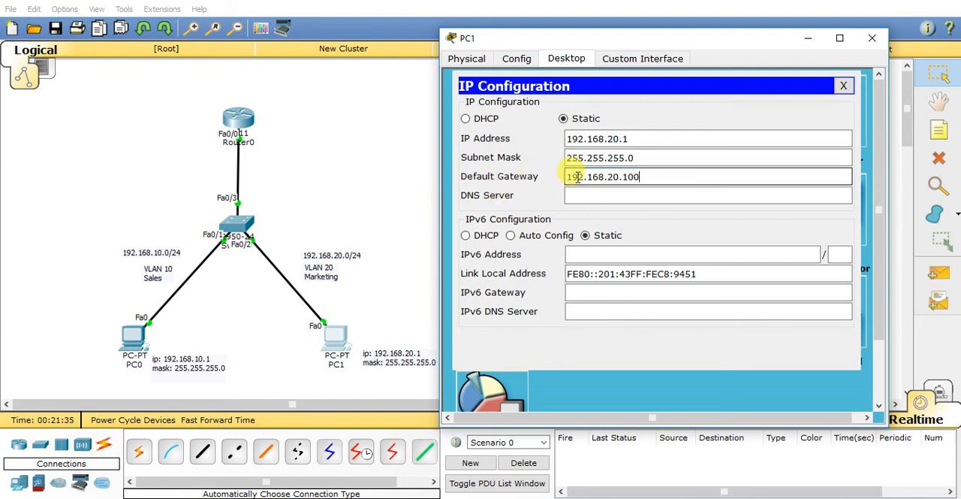
drag(569, 176, 643, 180)
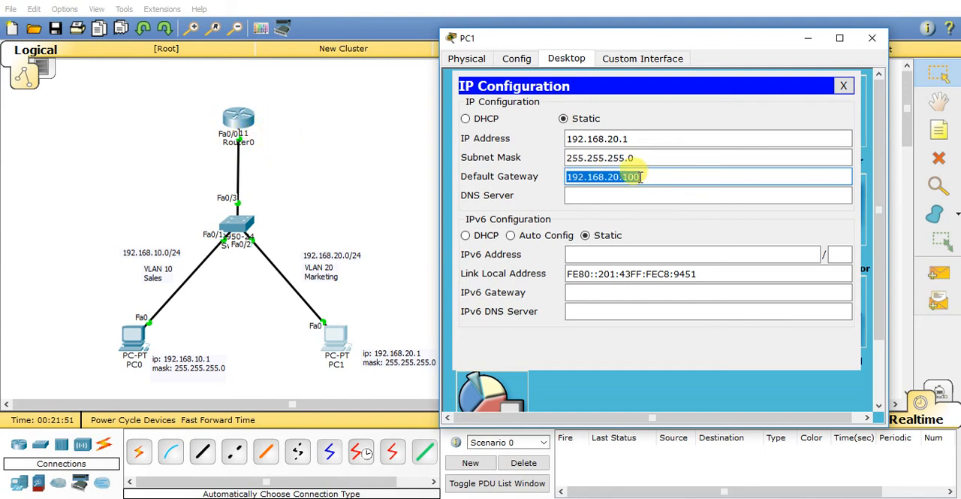
click(843, 85)
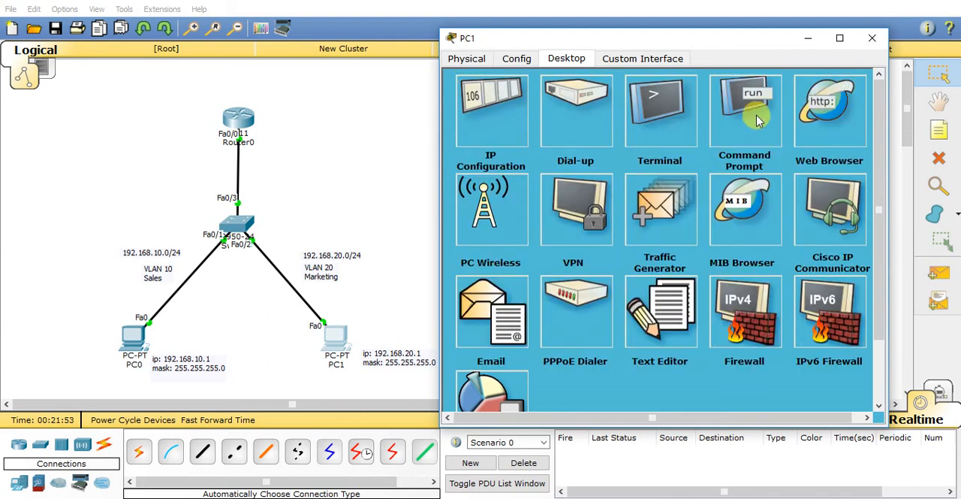
Step: From PC1's command prompt, ping the gateway 192.168.20.100 and PC0 at 192.168.10.1, and close the PC1 window
click(759, 120)
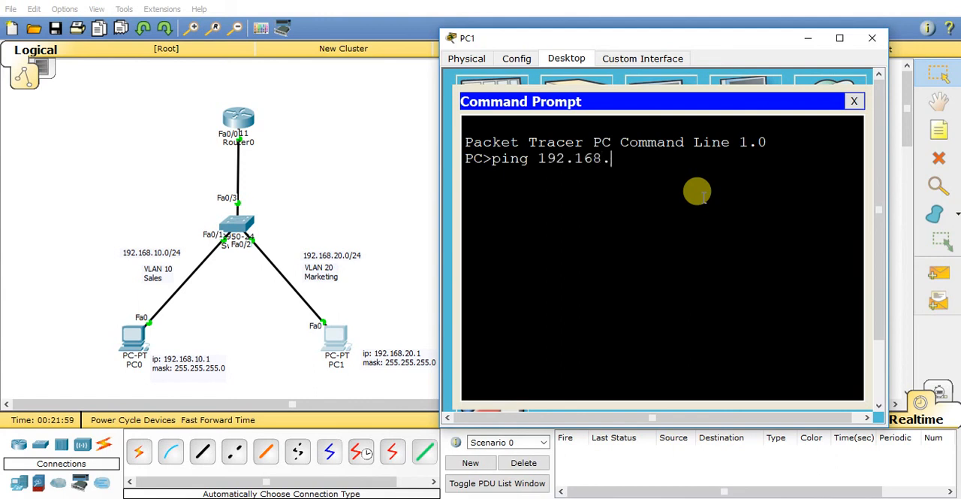
key(Return)
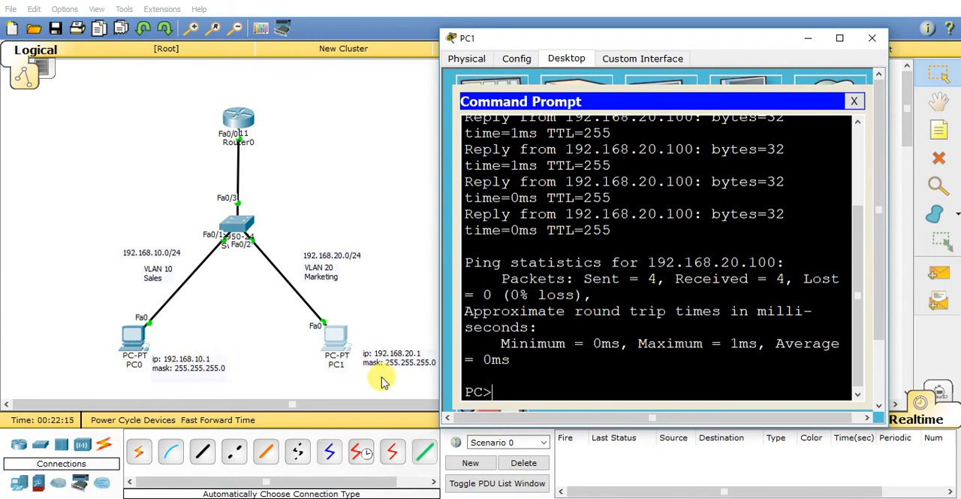
key(Up)
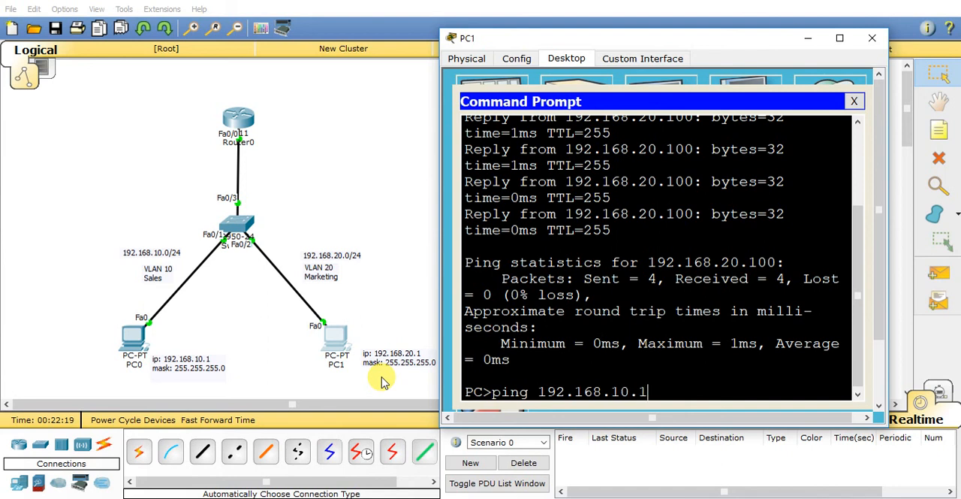
text(10.1)
key(Return)
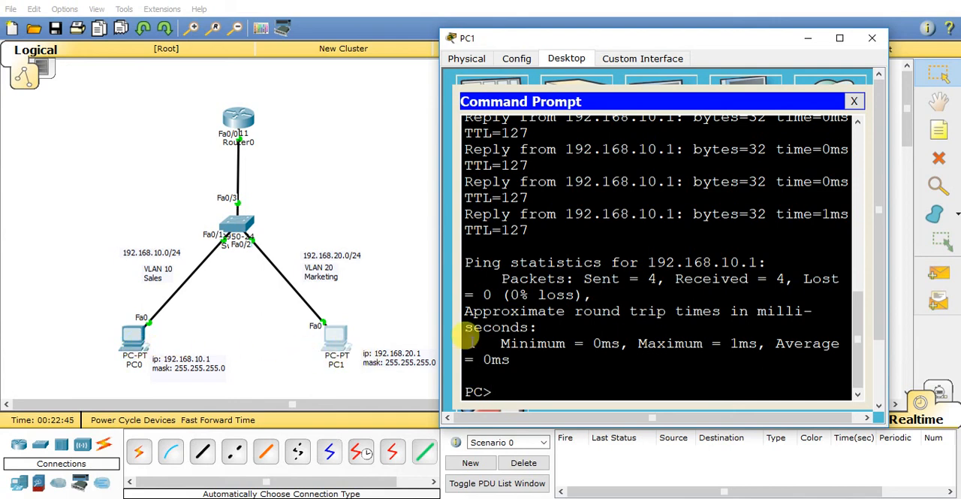
click(854, 101)
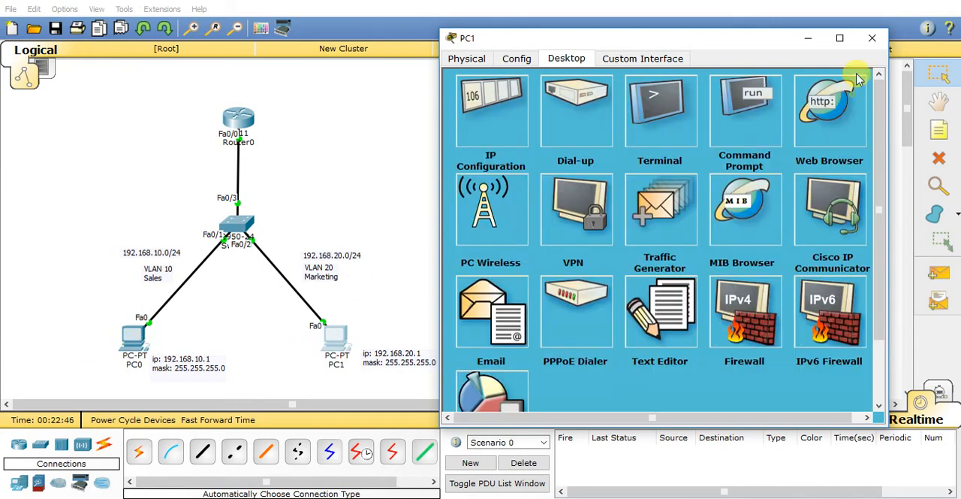
click(869, 38)
Step: From PC0's command prompt, ping PC1 at 192.168.20.1 and close the PC0 window
click(134, 335)
drag(503, 85, 666, 27)
click(726, 104)
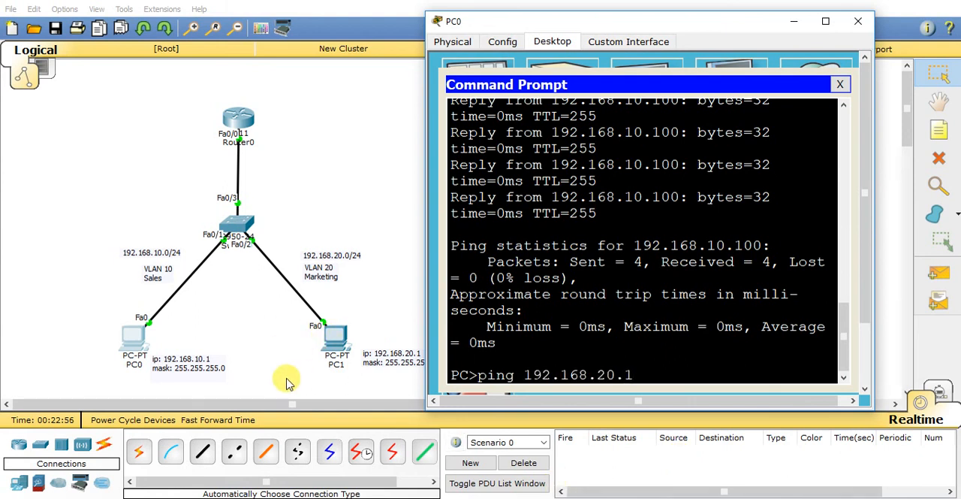
key(Return)
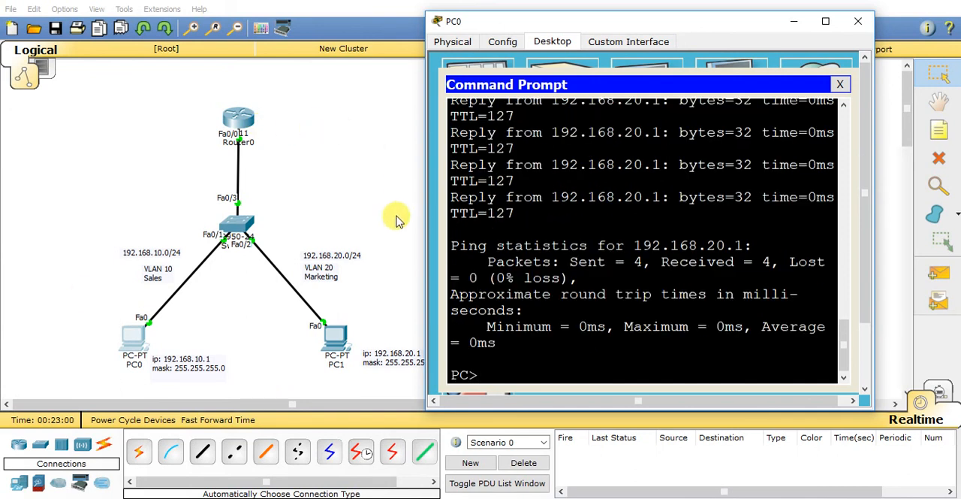
click(858, 21)
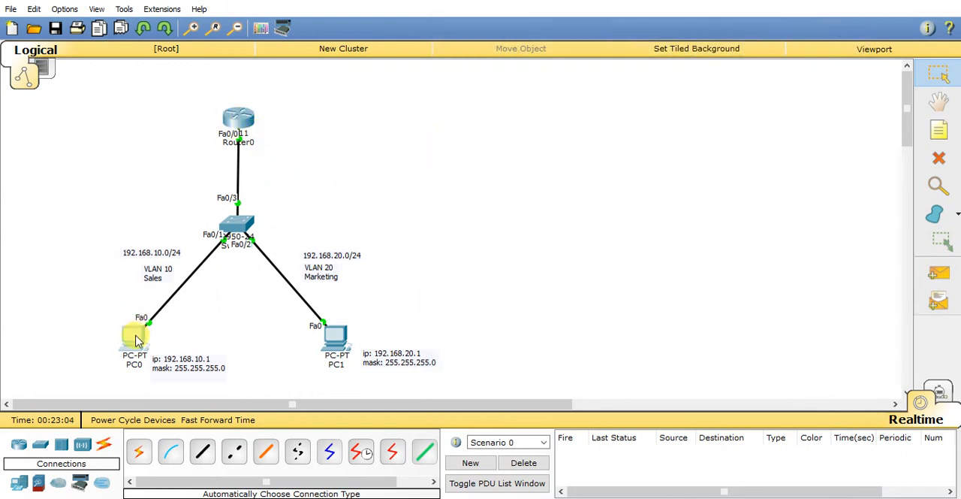
Step: Shift PC0 and the address notes beside PC0 and PC1 slightly on the workspace
drag(137, 339, 133, 340)
drag(178, 361, 178, 357)
mouse_move(403, 362)
mouse_down()
mouse_move(390, 365)
mouse_move(399, 359)
mouse_up()
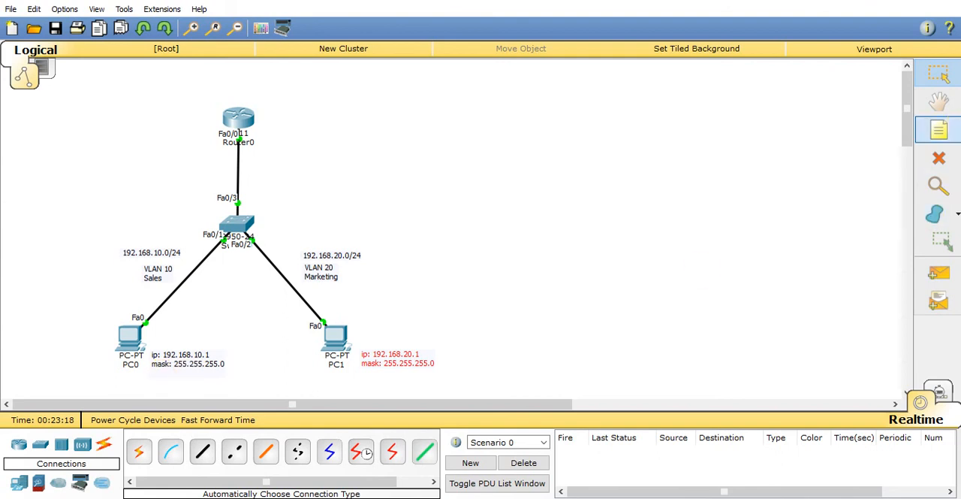
Step: Add default gateway lines to the address notes: DG: 192.168.10.100 for PC0 and DG: 192.168.20.100 for PC1
double_click(187, 364)
click(226, 366)
key(Return)
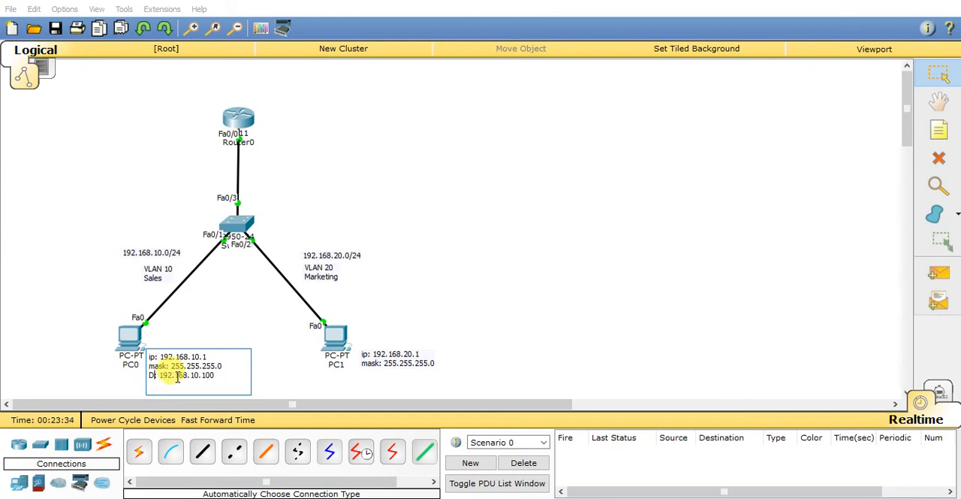
drag(220, 376, 124, 370)
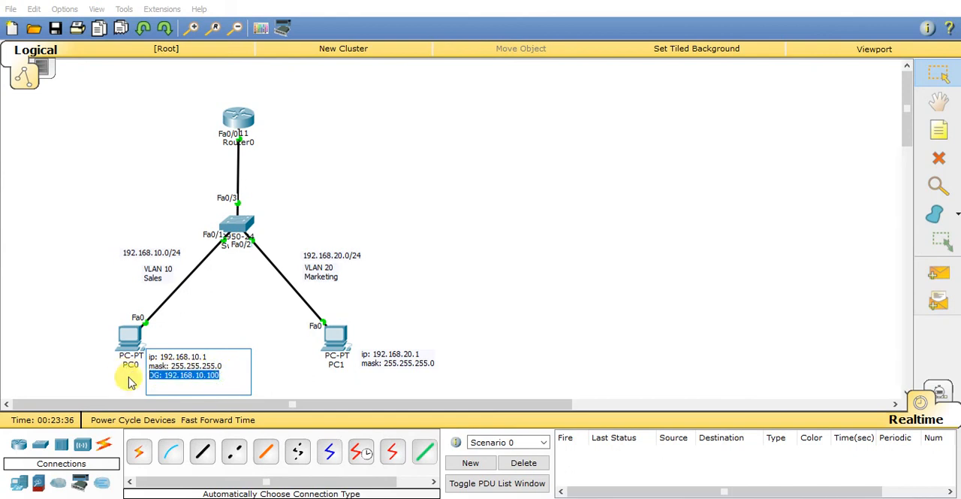
click(387, 359)
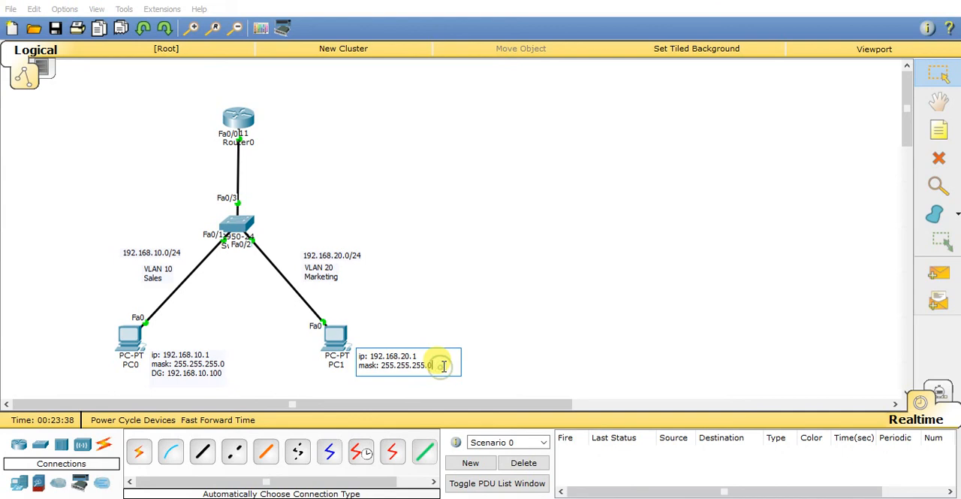
click(412, 375)
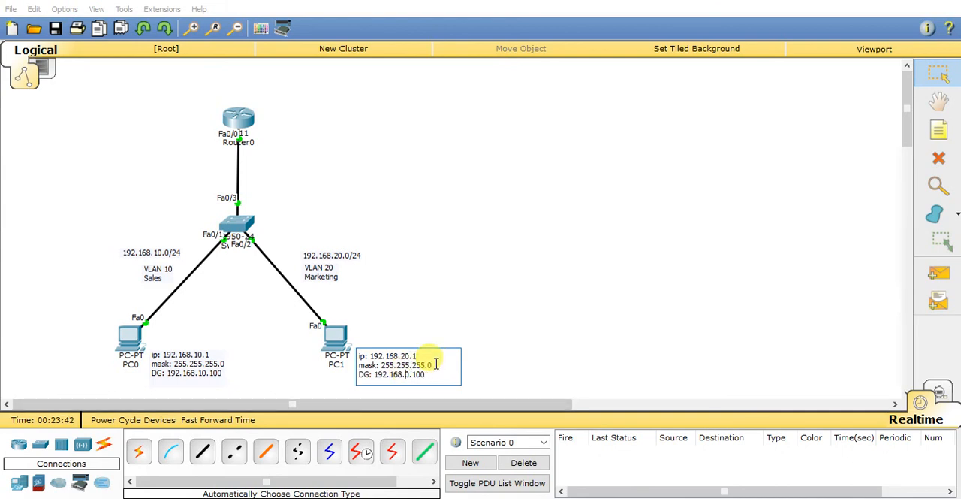
Step: Leave note editing and move the three-line address notes of PC0 and PC1 slightly upward beside their PCs
click(938, 73)
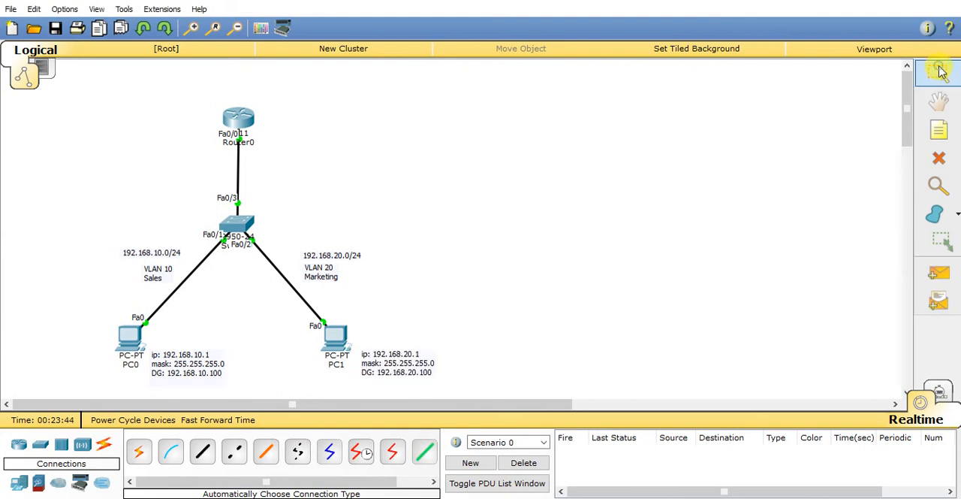
mouse_move(166, 362)
mouse_down()
mouse_move(53, 349)
mouse_move(165, 357)
mouse_up()
drag(395, 367, 391, 356)
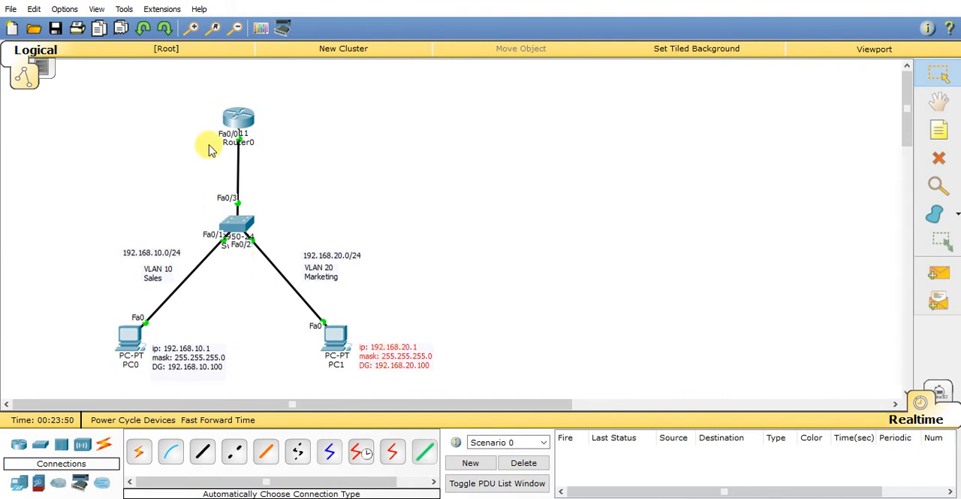